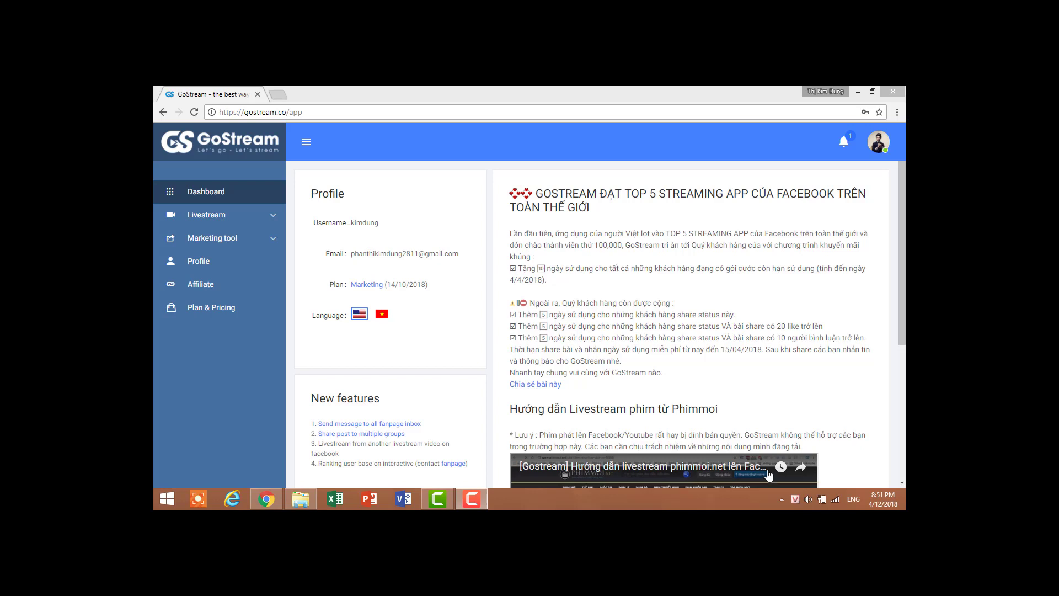
# In a new tab, search Google for 'chrome extensions', fixing the misspelled query
pyautogui.click(273, 96)
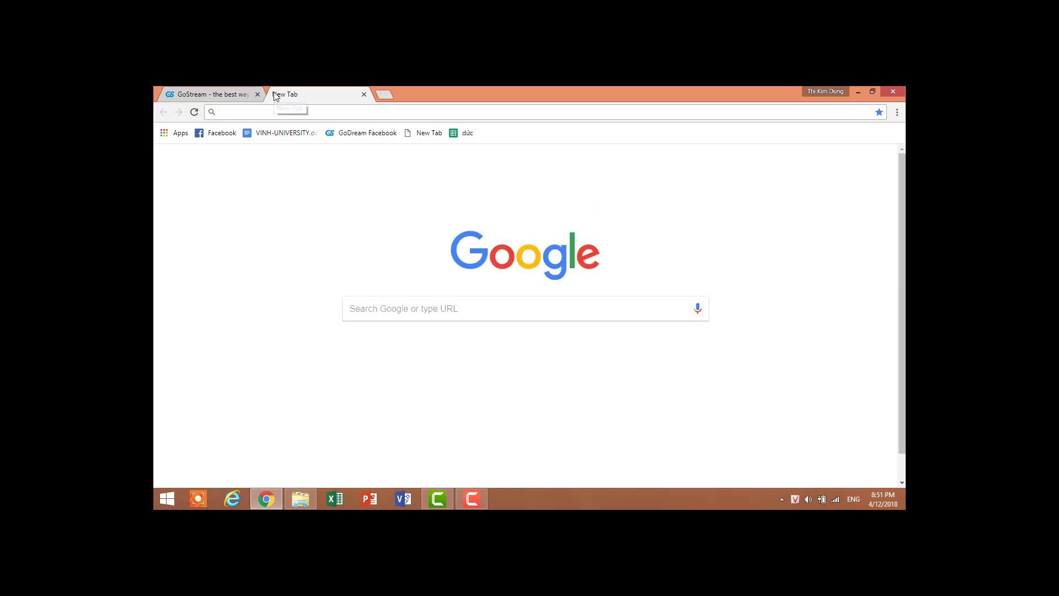
pyautogui.write('Chrome')
pyautogui.write(' eex')
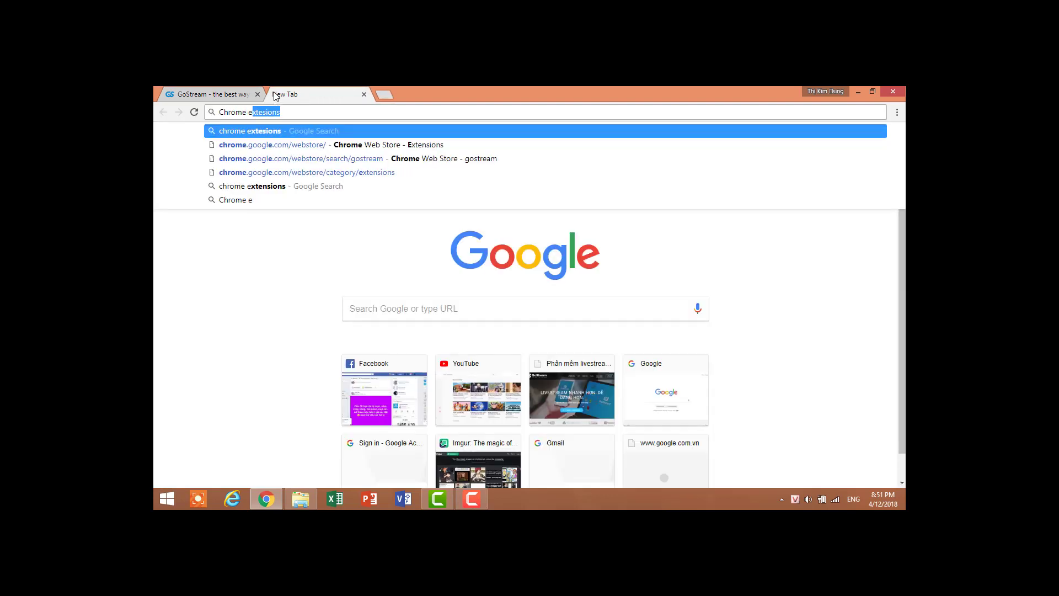
pyautogui.press('BackSpace')
pyautogui.press('BackSpace')
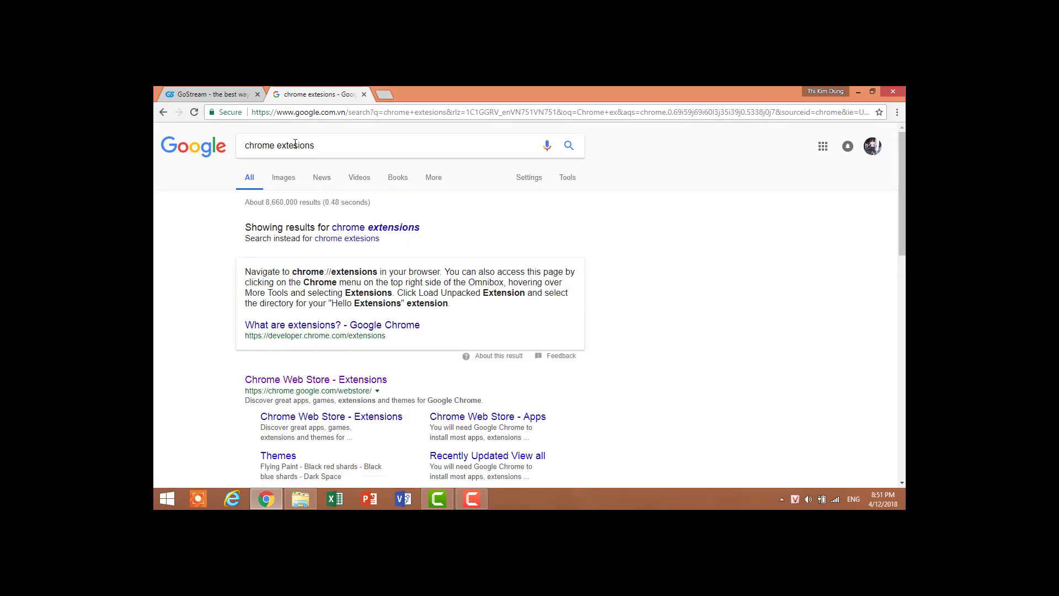
pyautogui.click(316, 146)
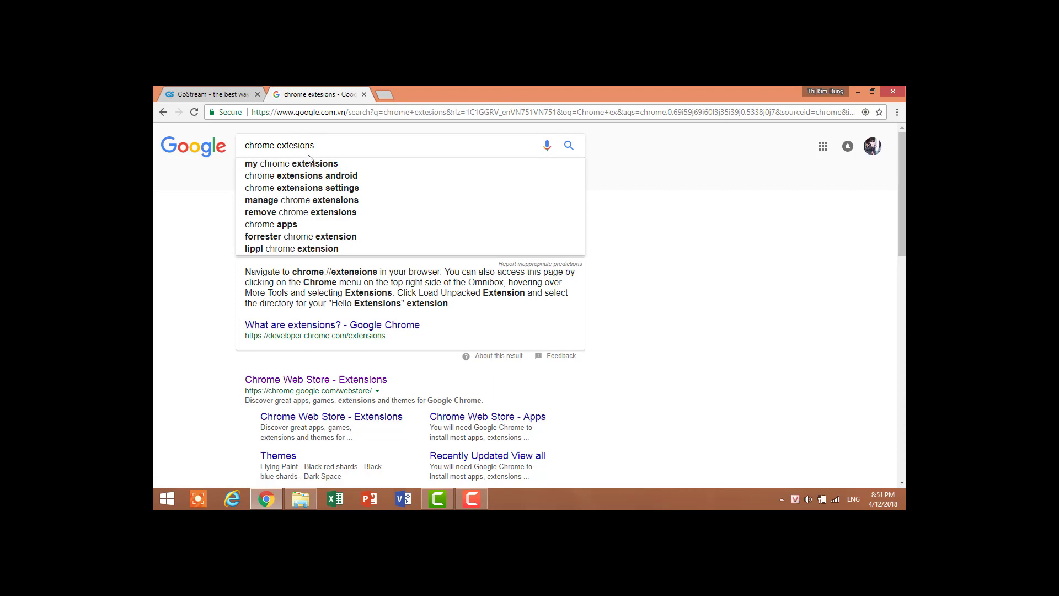
pyautogui.write('n')
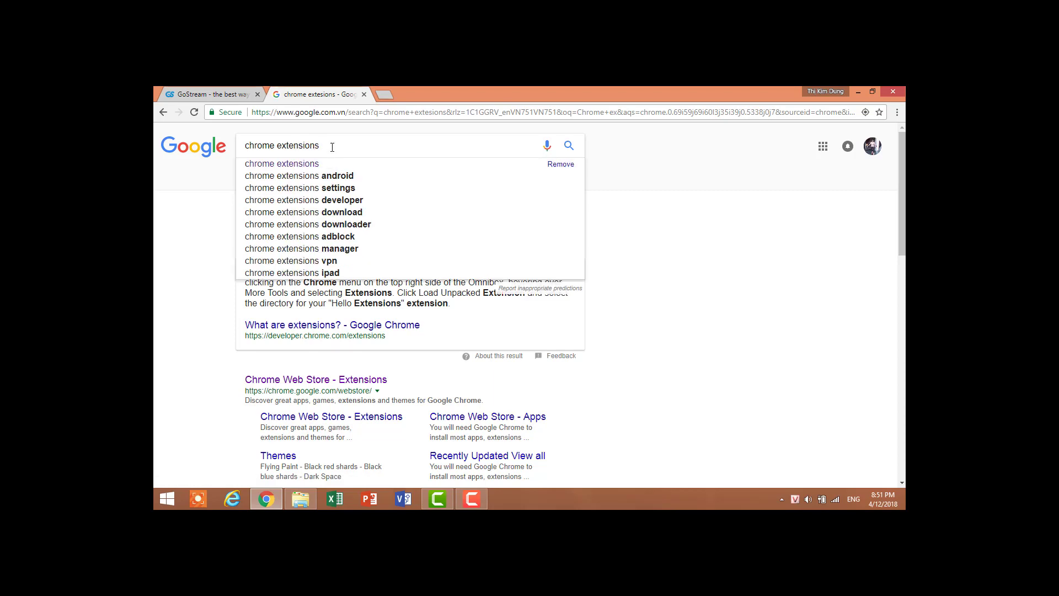
pyautogui.press('Return')
pyautogui.scroll(-1, 316, 370)
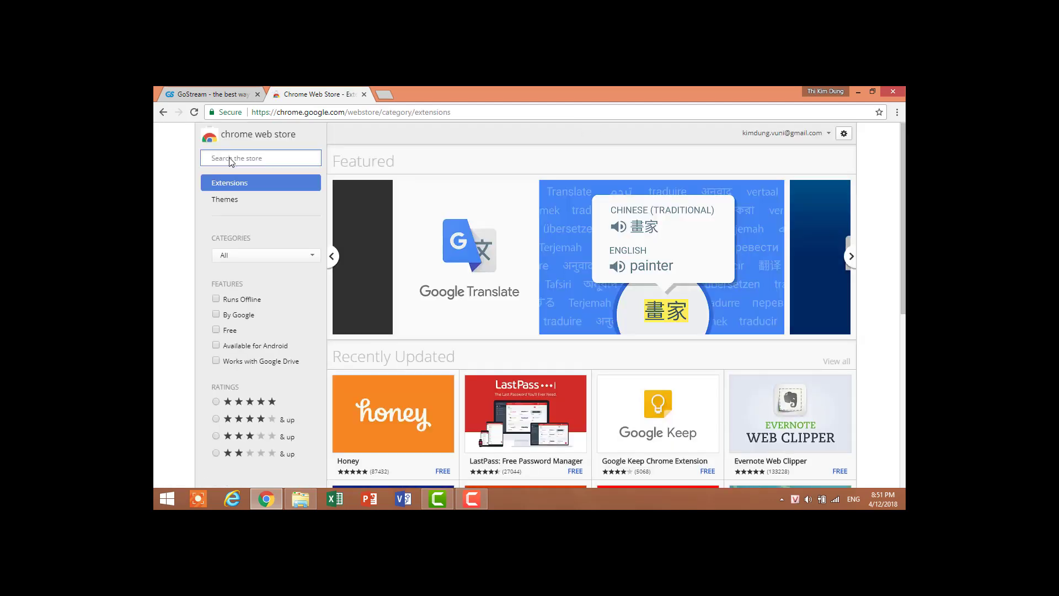
# Search the Chrome Web Store for 'gostream' and install the GoStream extension
pyautogui.click(231, 159)
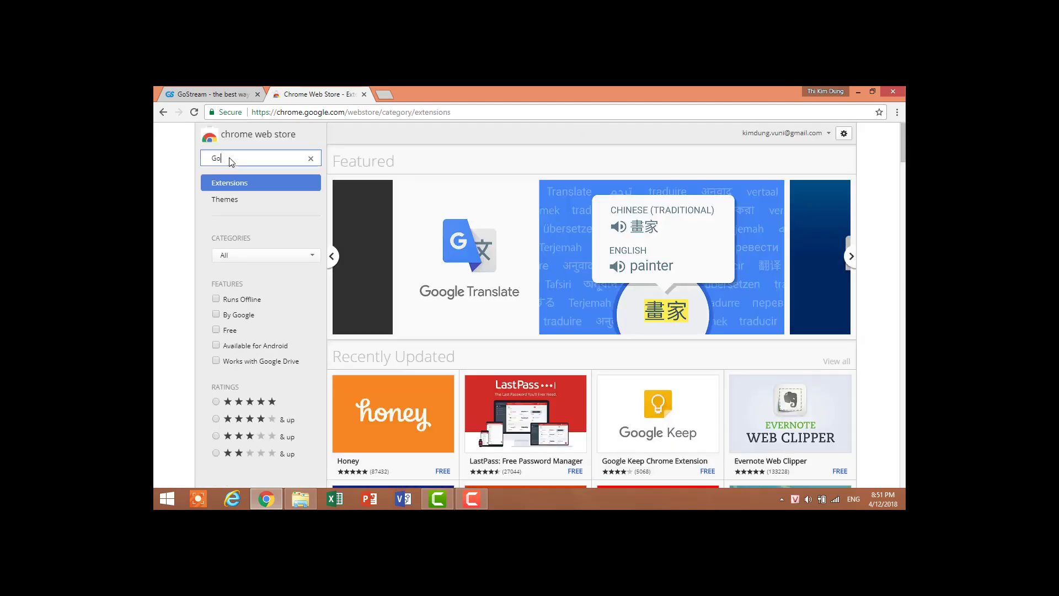
pyautogui.write('Gostr')
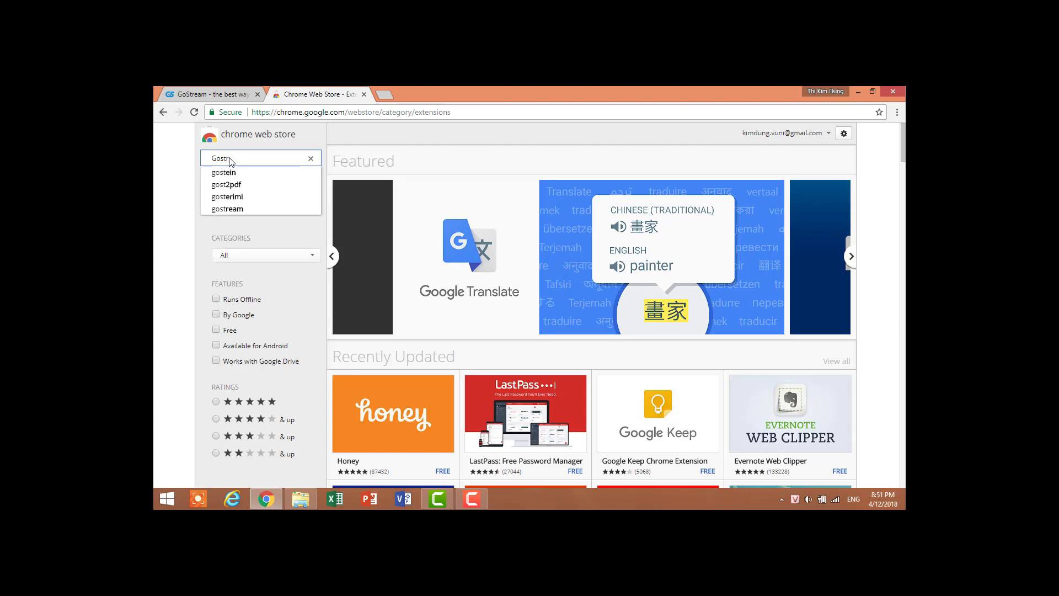
pyautogui.write('eam')
pyautogui.click(233, 174)
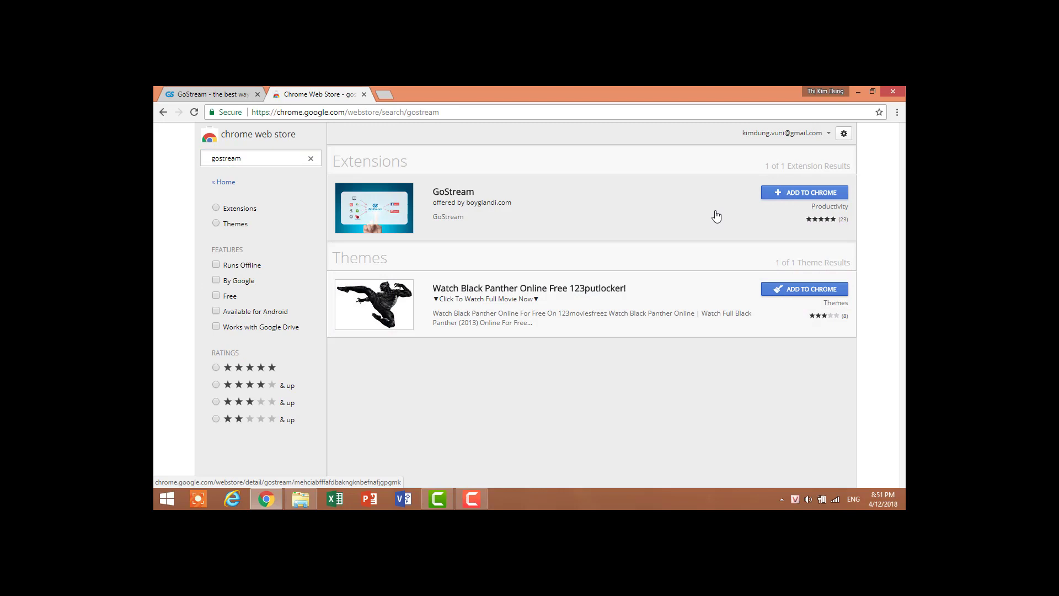
pyautogui.click(792, 196)
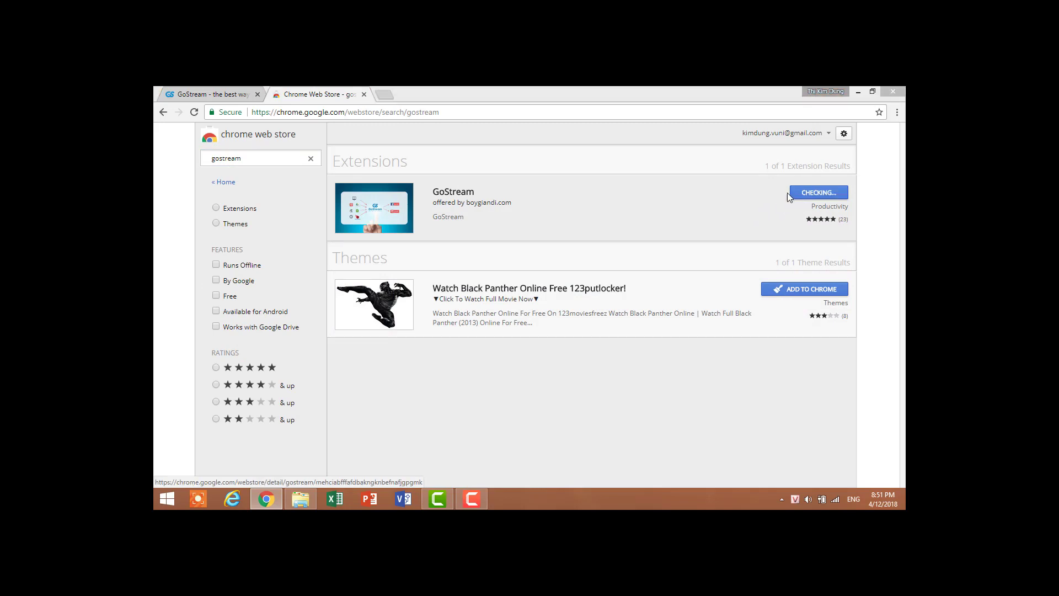
pyautogui.click(561, 222)
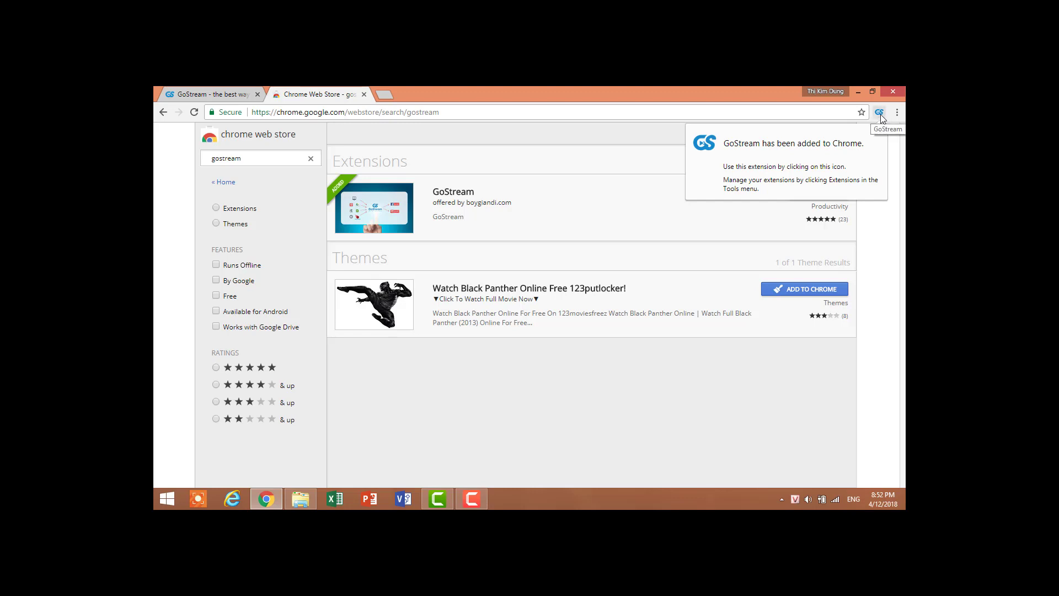
# Dismiss the install notice and copy the access token from the GoStream extension panel
pyautogui.moveTo(786, 162)
pyautogui.click(879, 131)
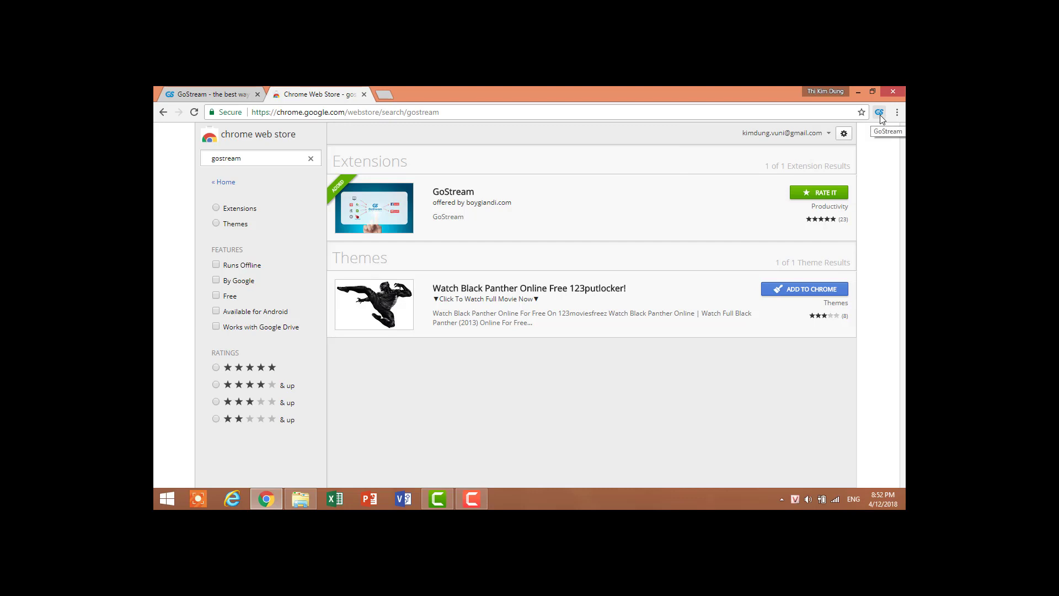
pyautogui.click(880, 116)
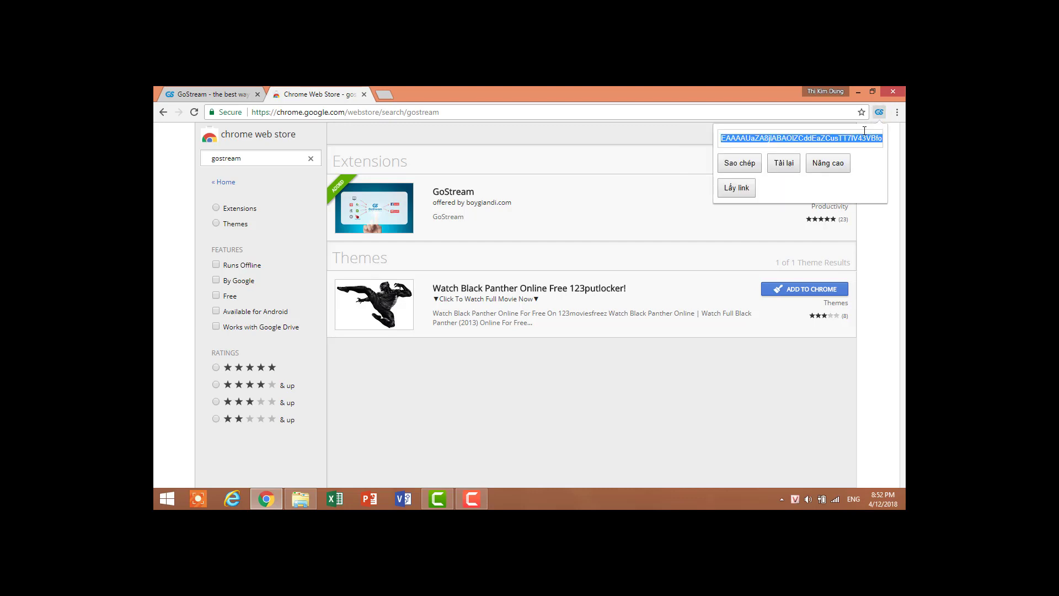
pyautogui.rightClick(770, 138)
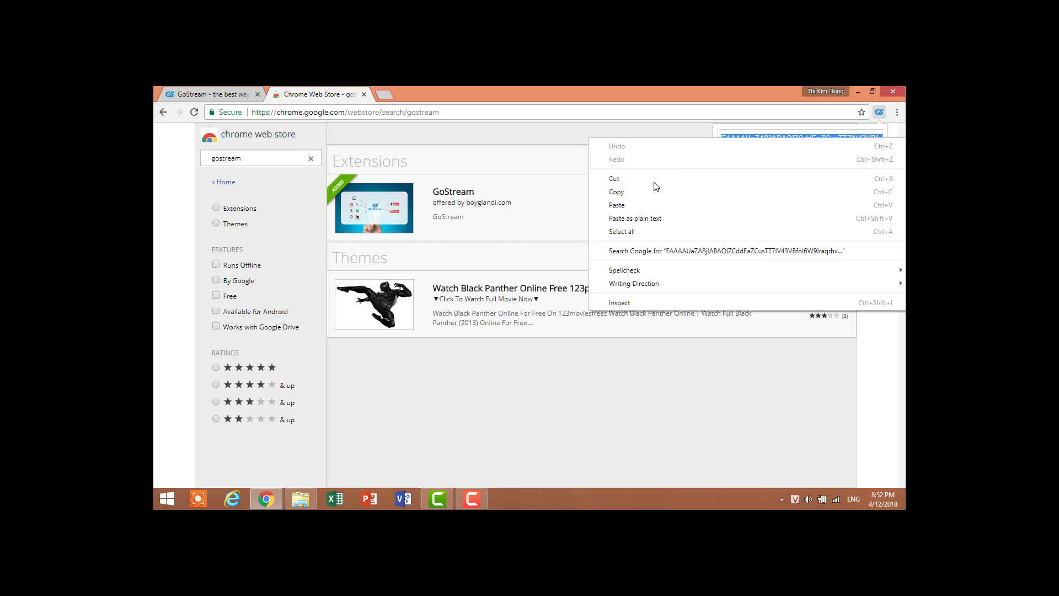
pyautogui.click(629, 197)
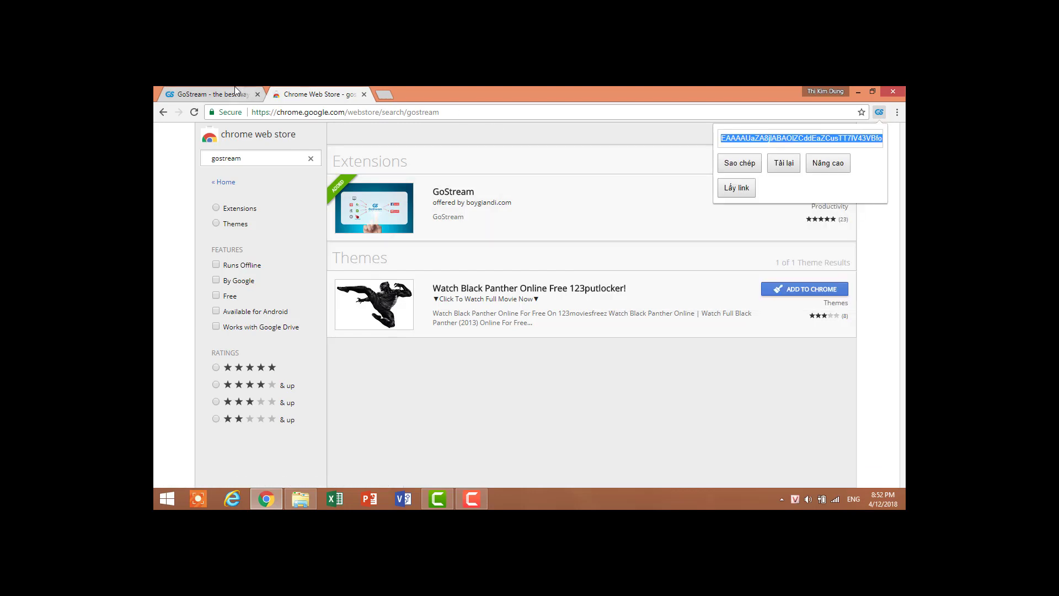
# On the GoStream Profile, replace the second Facebook account using the pasted access token
pyautogui.click(212, 94)
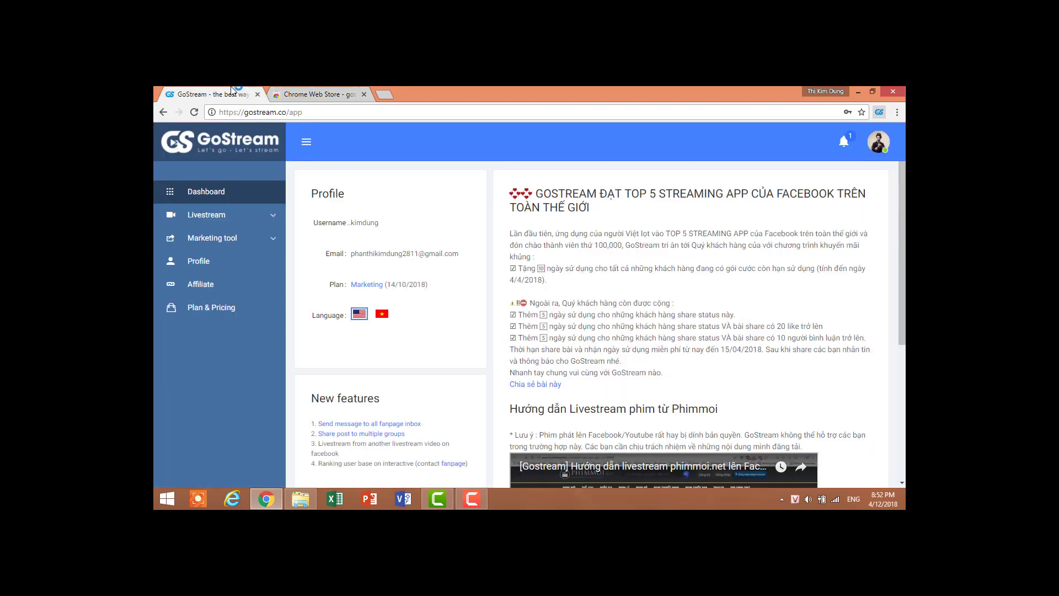
pyautogui.click(208, 264)
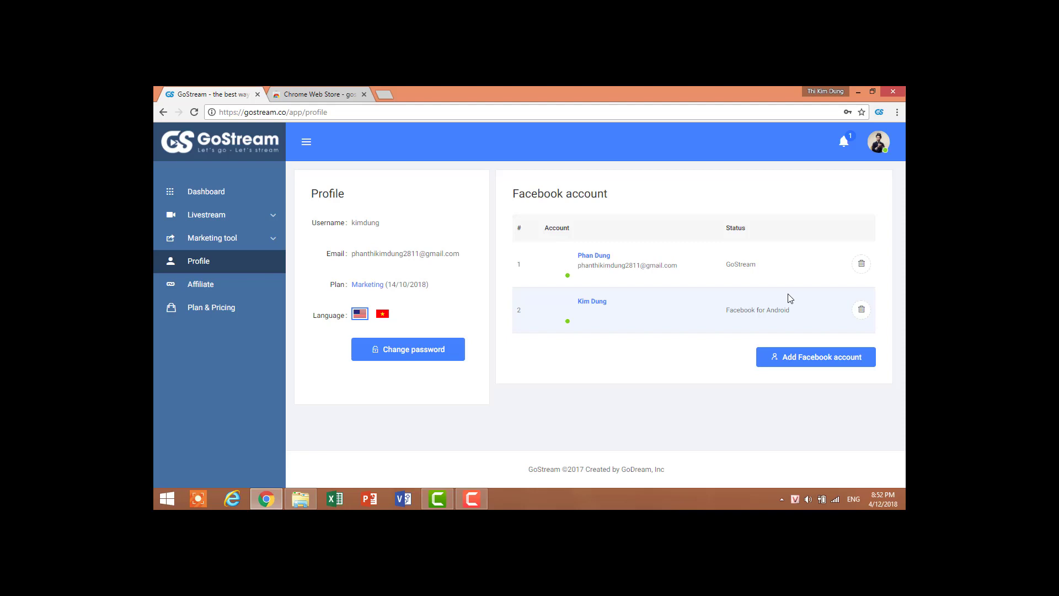
pyautogui.click(861, 310)
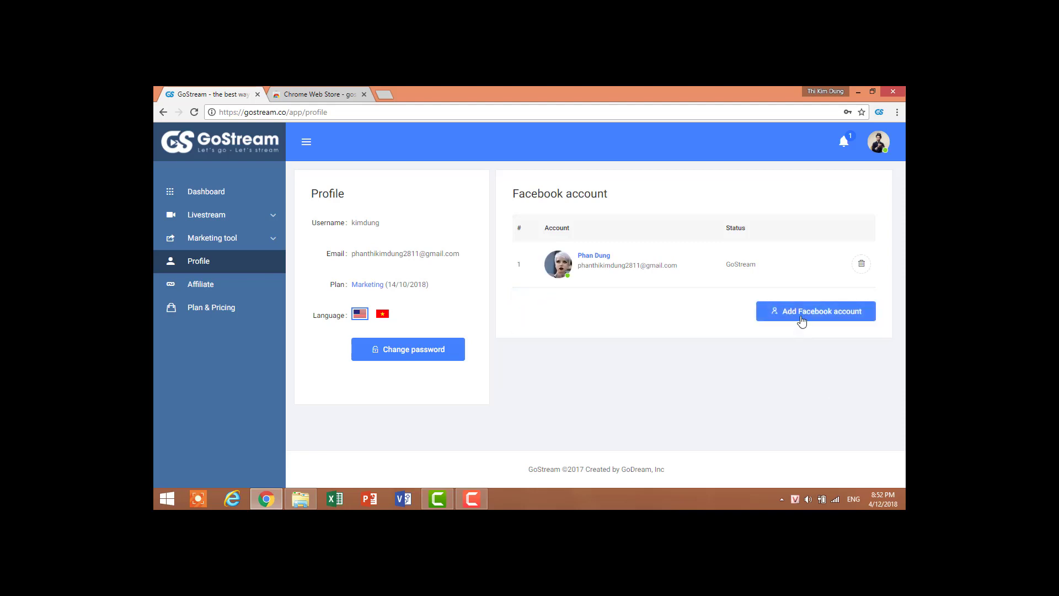
pyautogui.click(798, 311)
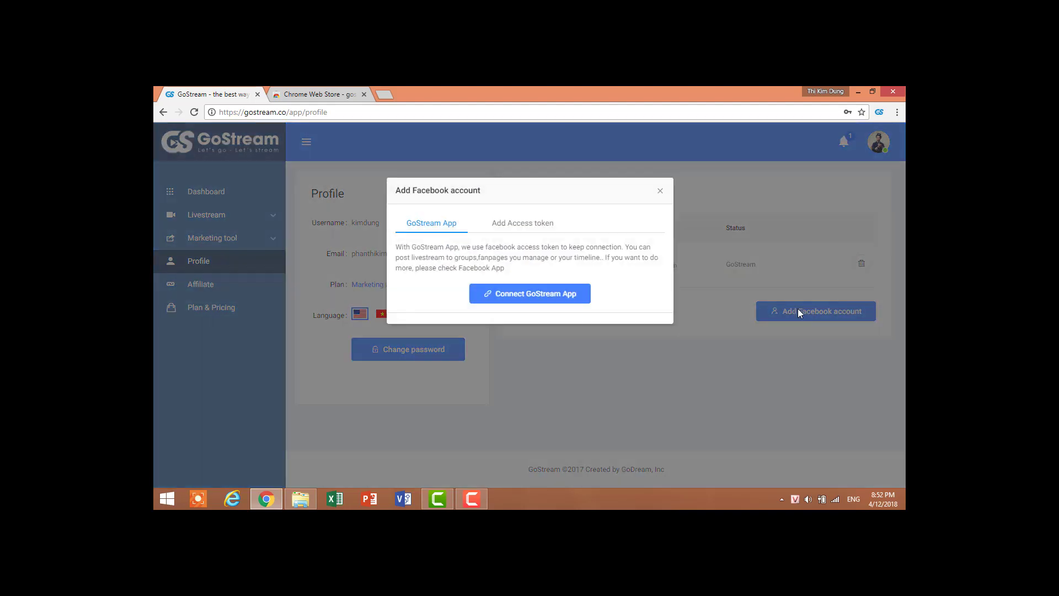
pyautogui.click(515, 226)
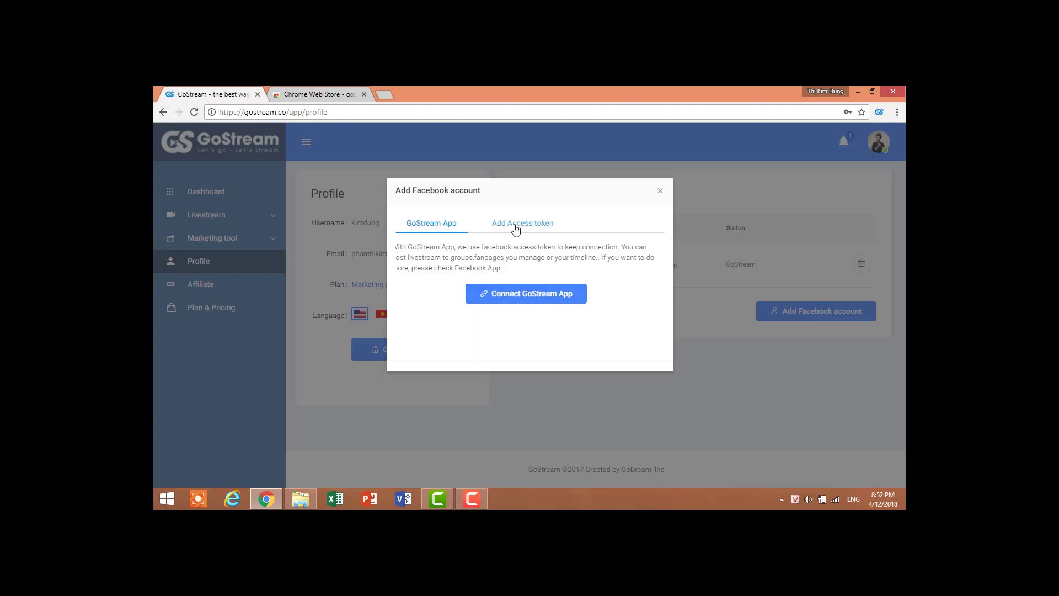
pyautogui.click(445, 294)
pyautogui.rightClick(445, 294)
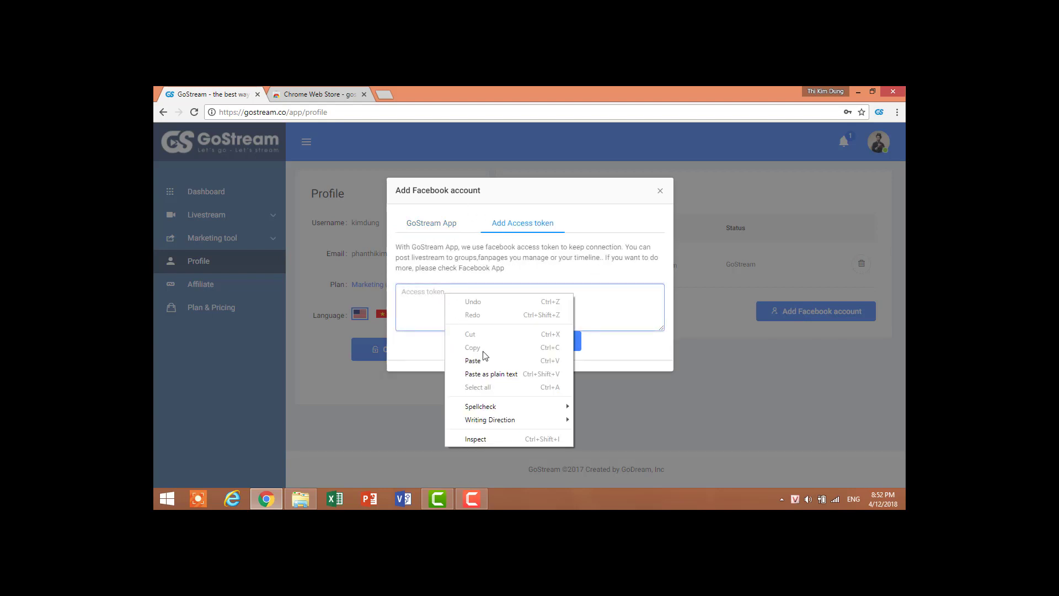
pyautogui.click(488, 361)
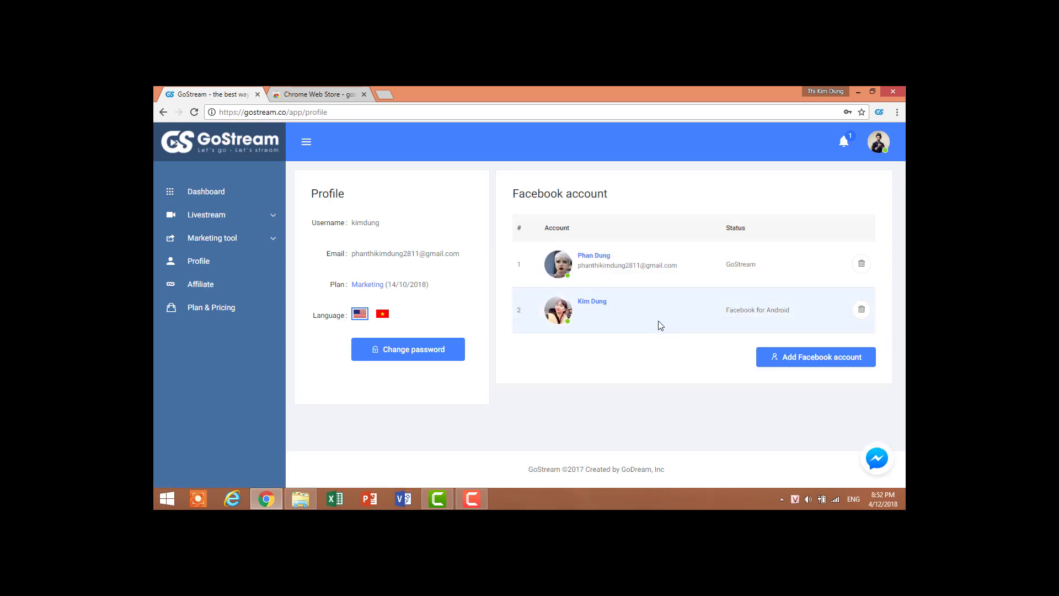
# Start a livestream from a pre-recorded video and advance to the video setting step
pyautogui.click(211, 219)
pyautogui.click(226, 263)
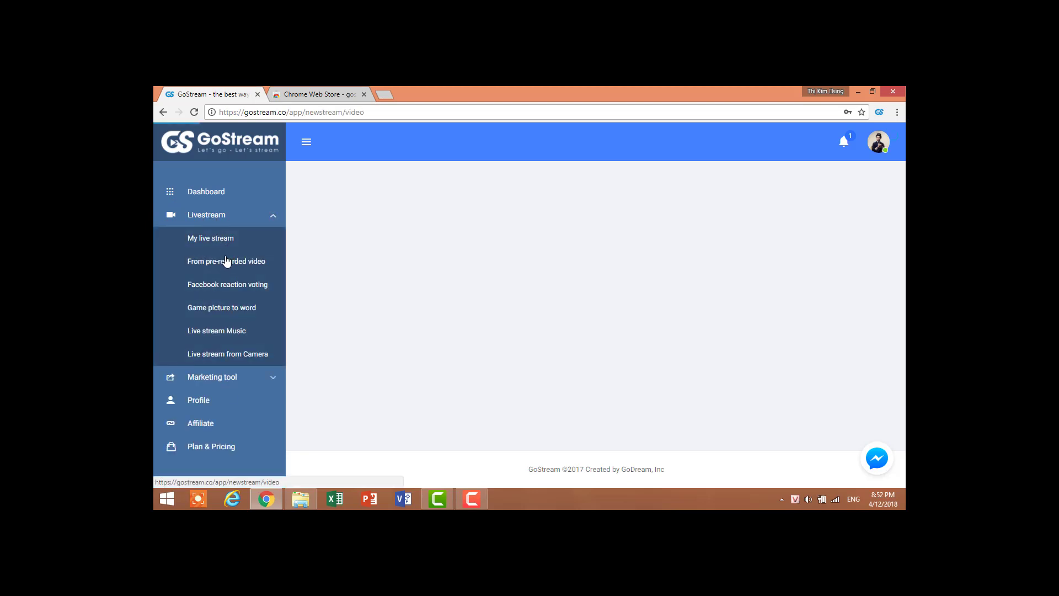
pyautogui.scroll(-1, 360, 311)
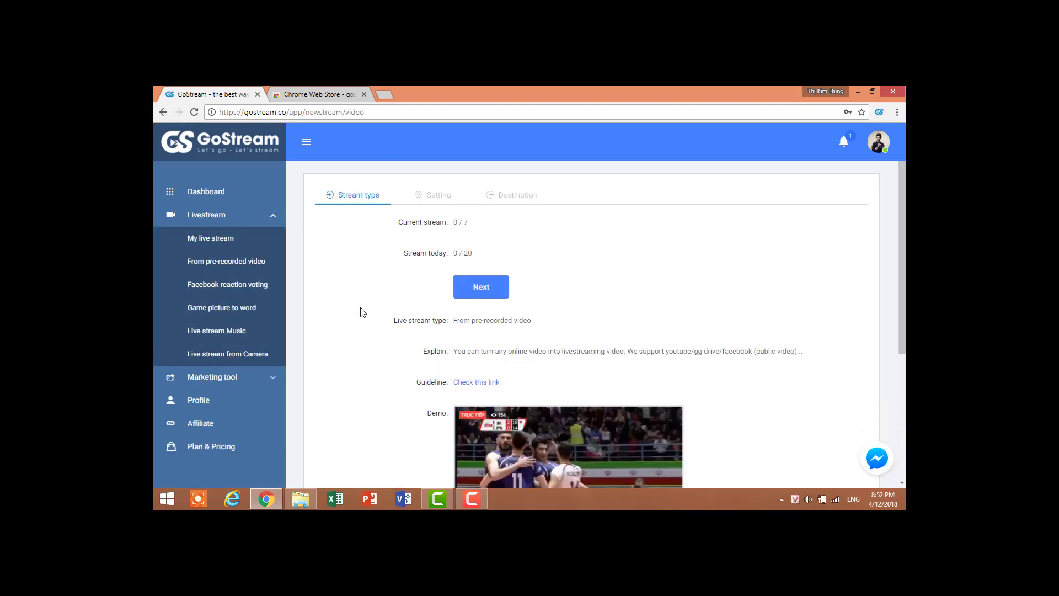
pyautogui.click(481, 286)
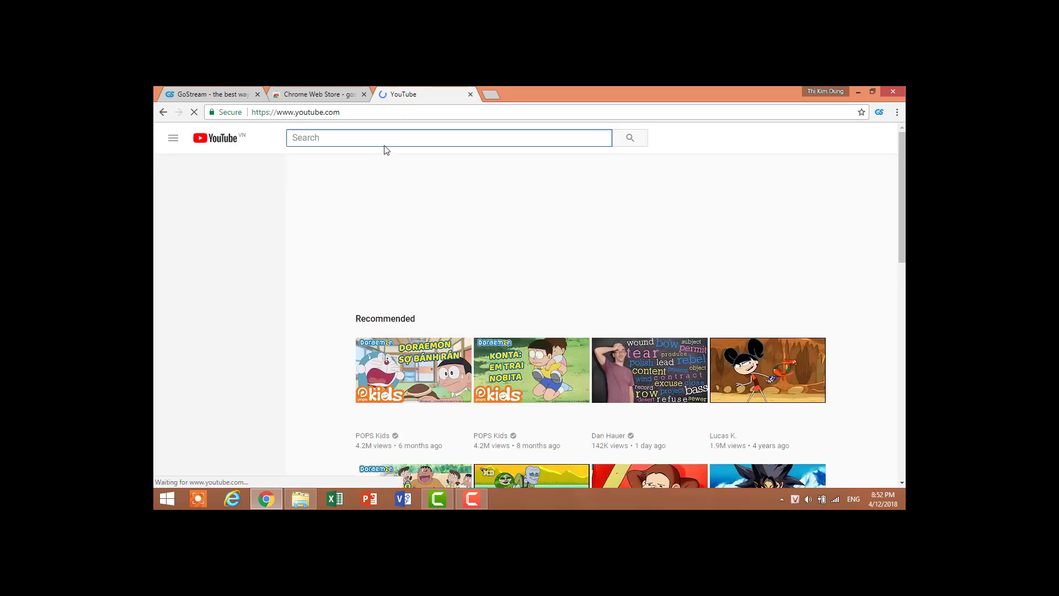
pyautogui.write('ted tal')
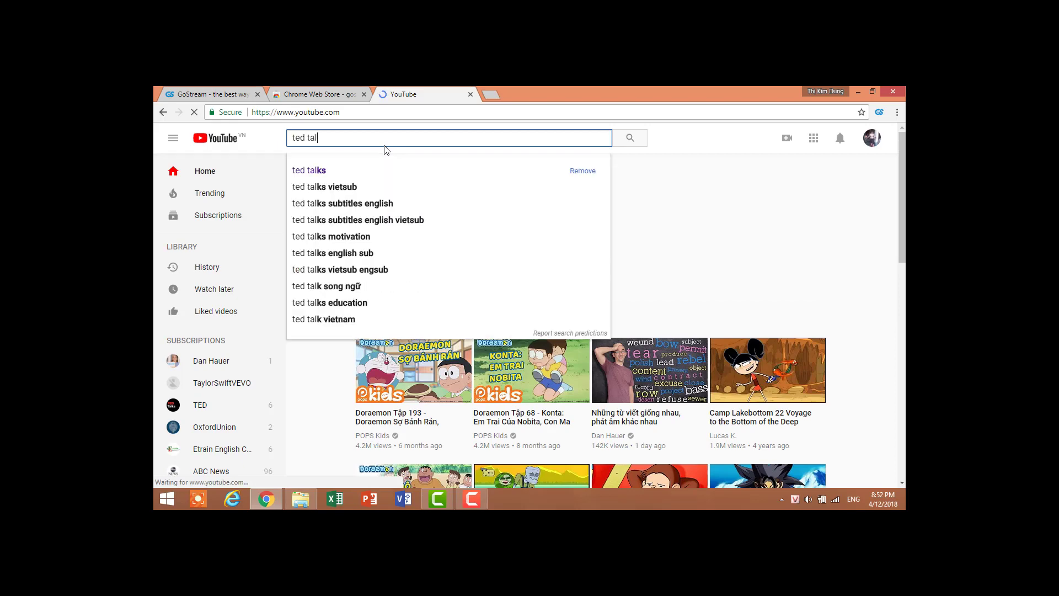
pyautogui.write('ks')
# Search YouTube for 'ted talks', open the concussions talk, and copy its URL
pyautogui.press('Return')
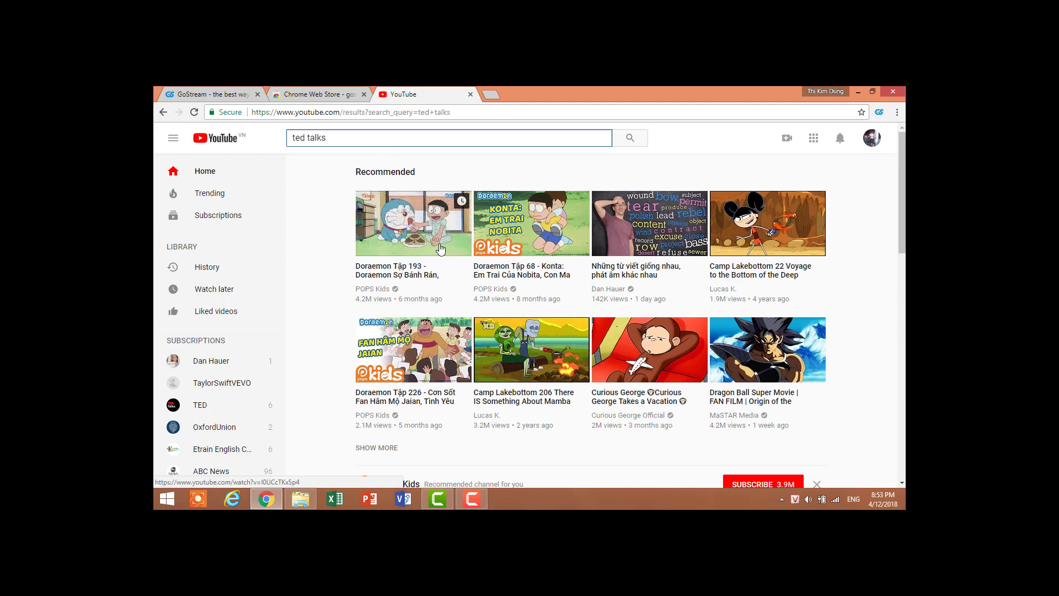
pyautogui.scroll(-1, 437, 287)
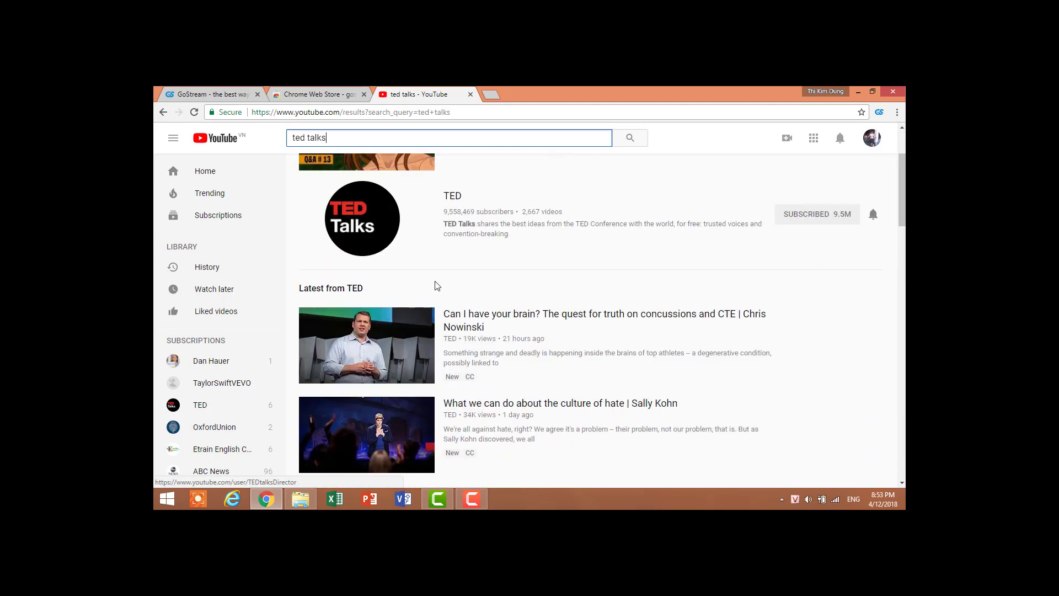
pyautogui.scroll(-1, 437, 286)
pyautogui.click(460, 275)
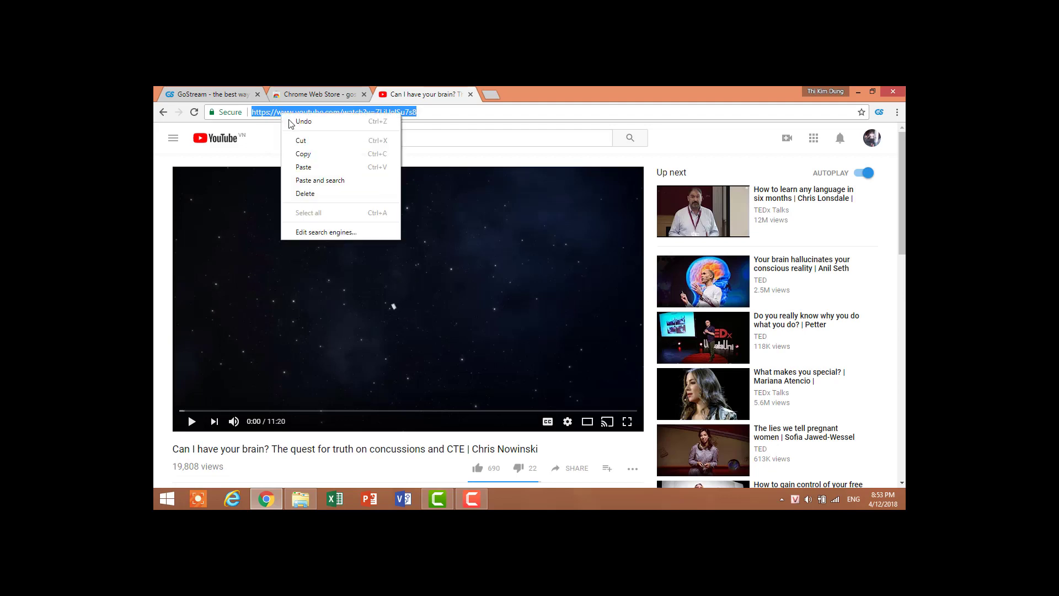
pyautogui.click(304, 154)
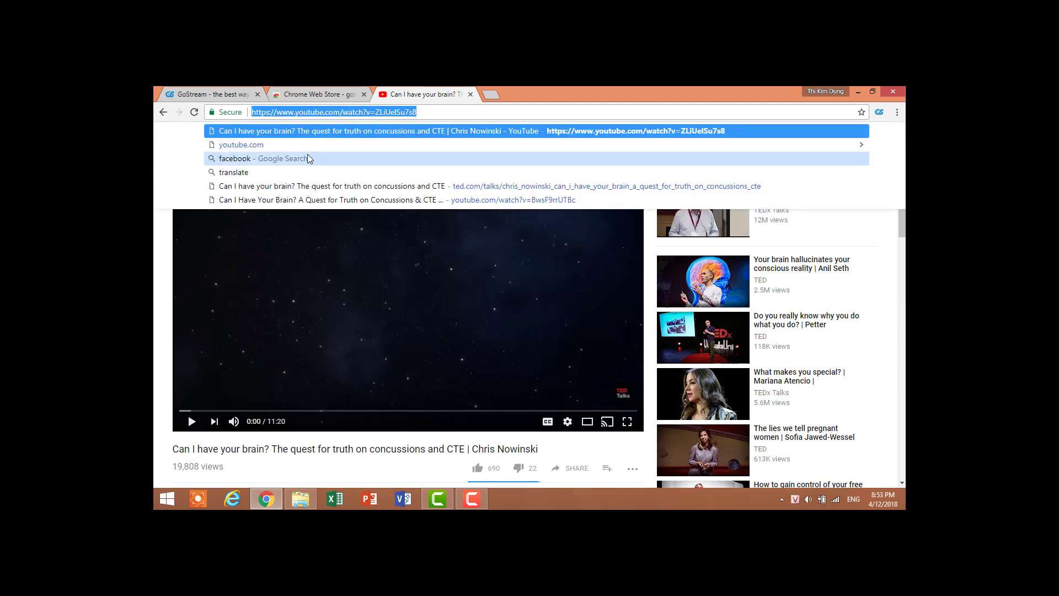
# Add the concussion talk to the GoStream stream by pasting its YouTube link
pyautogui.click(200, 93)
pyautogui.click(487, 282)
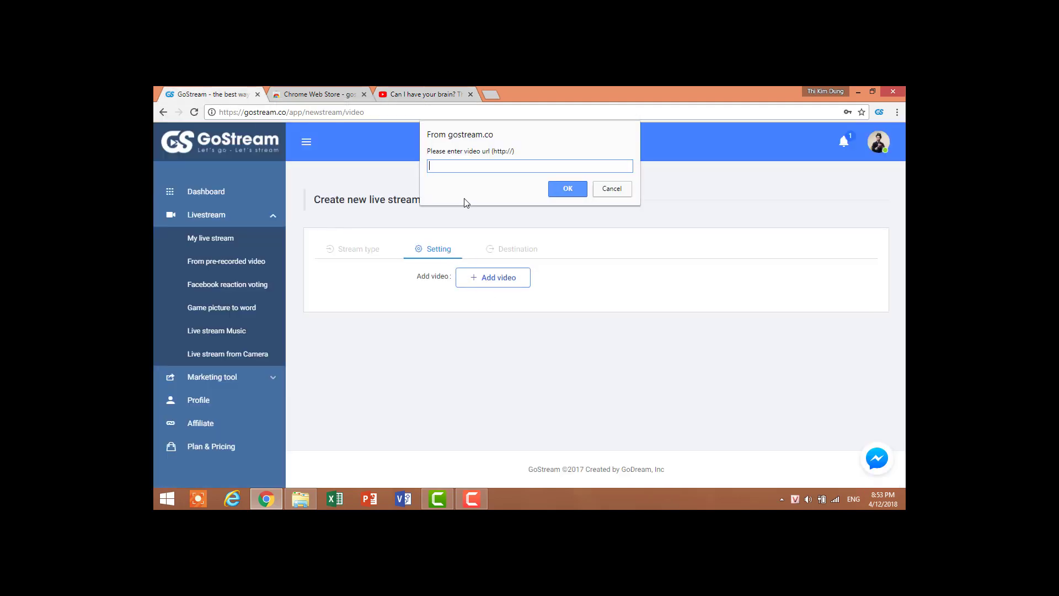
pyautogui.rightClick(460, 168)
pyautogui.click(495, 219)
pyautogui.click(568, 189)
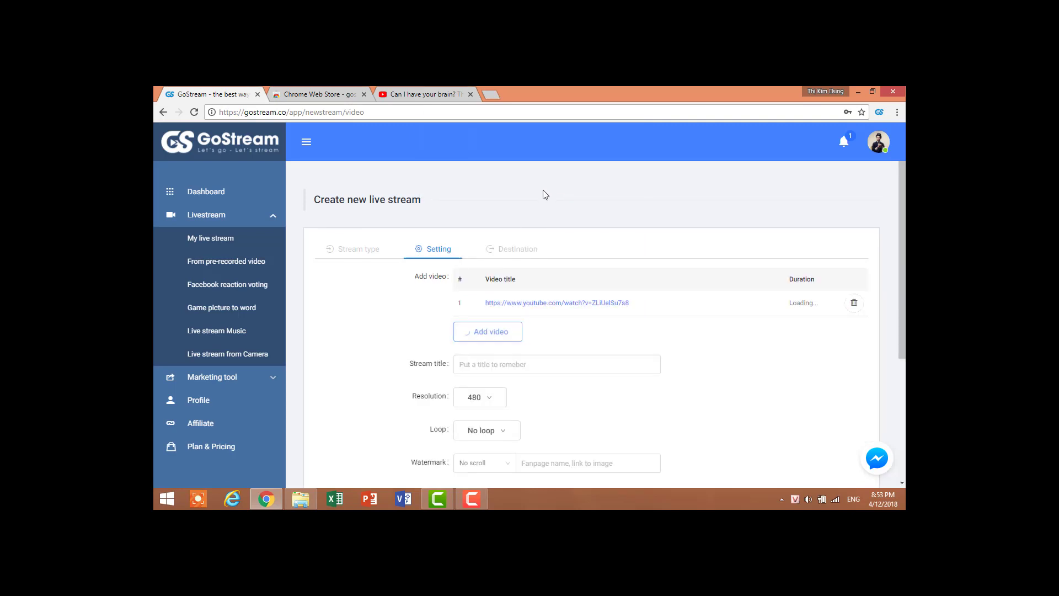
pyautogui.scroll(-2, 552, 264)
# Set resolution to 720 and loop to one time, then continue to destinations
pyautogui.click(480, 287)
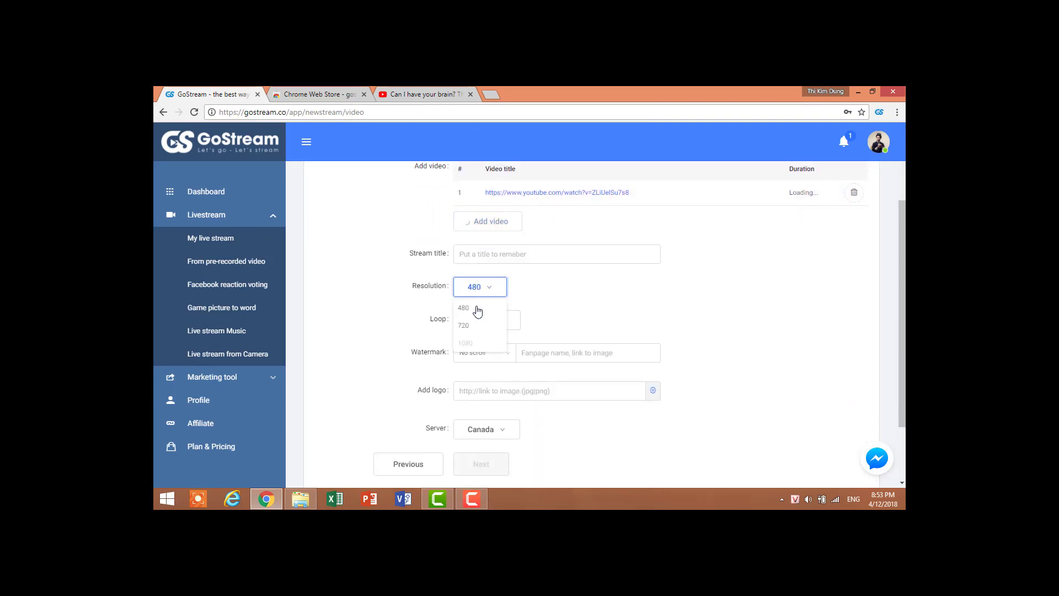
pyautogui.click(468, 326)
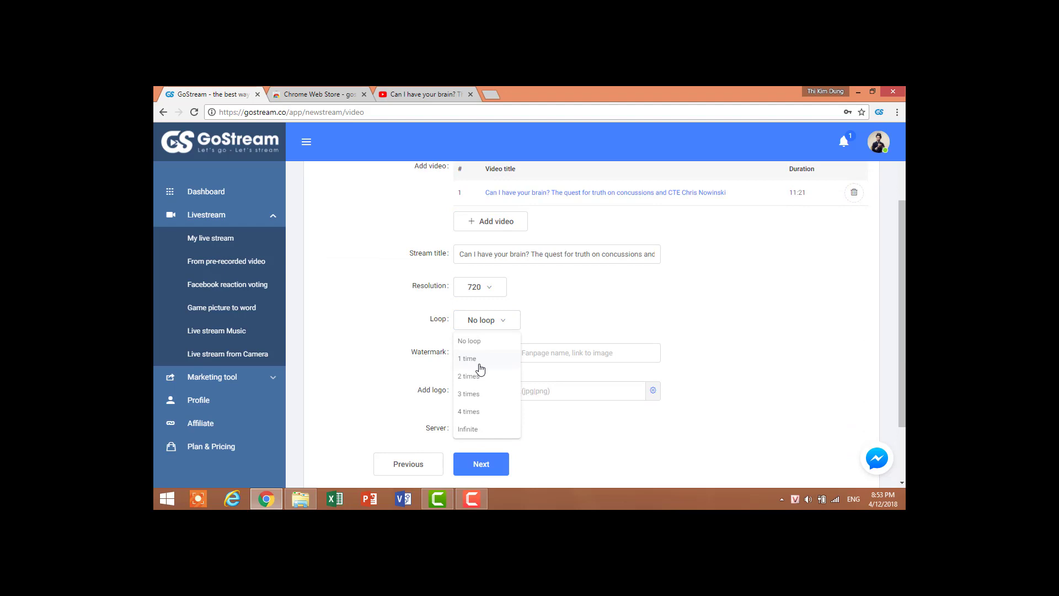
pyautogui.click(469, 358)
pyautogui.click(484, 470)
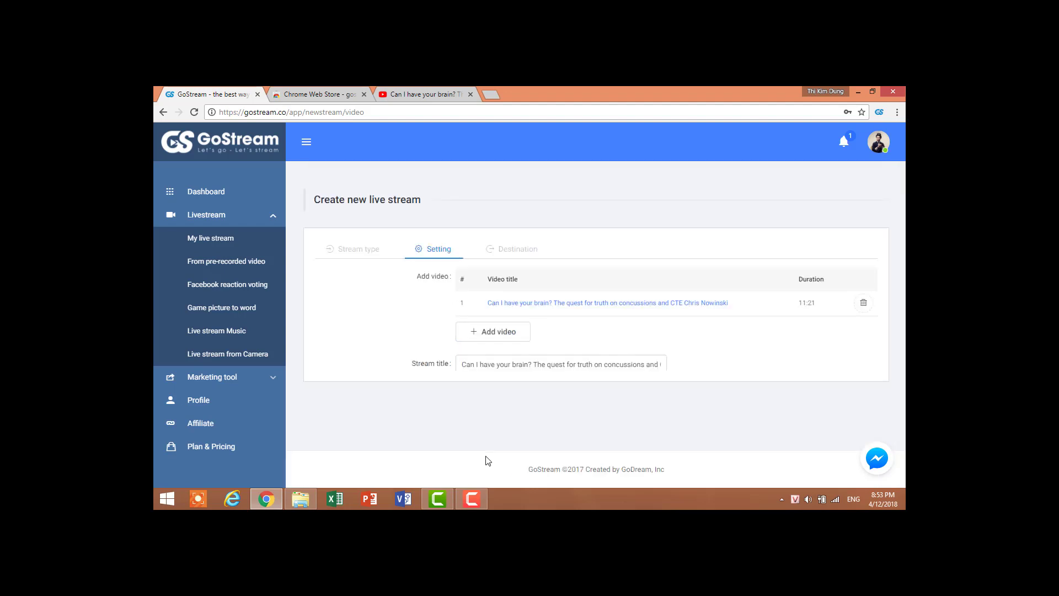
pyautogui.click(500, 315)
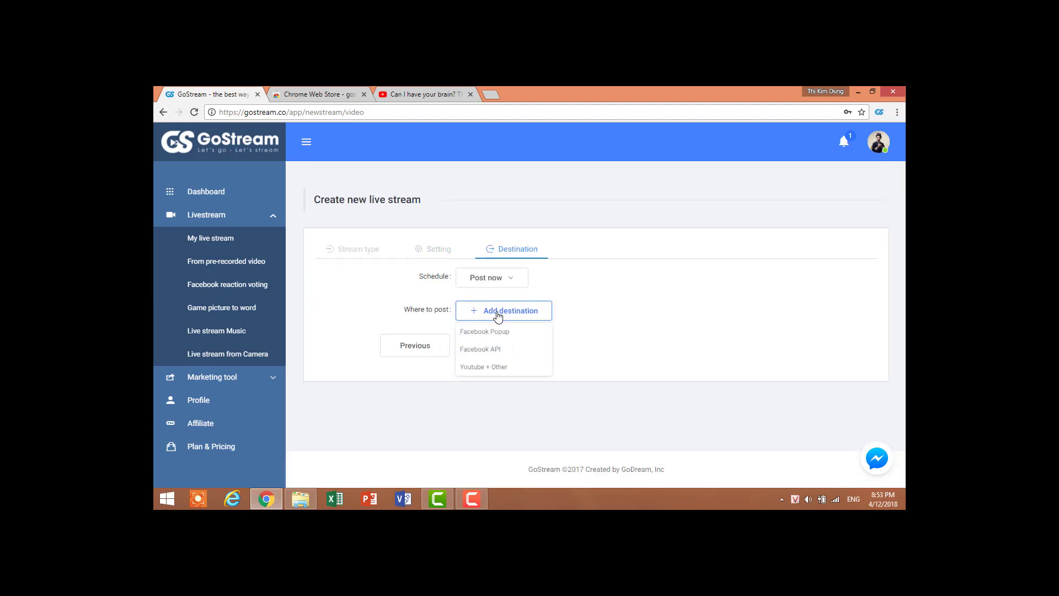
# Choose Facebook API as the destination and follow the link to add more Facebook accounts
pyautogui.click(486, 351)
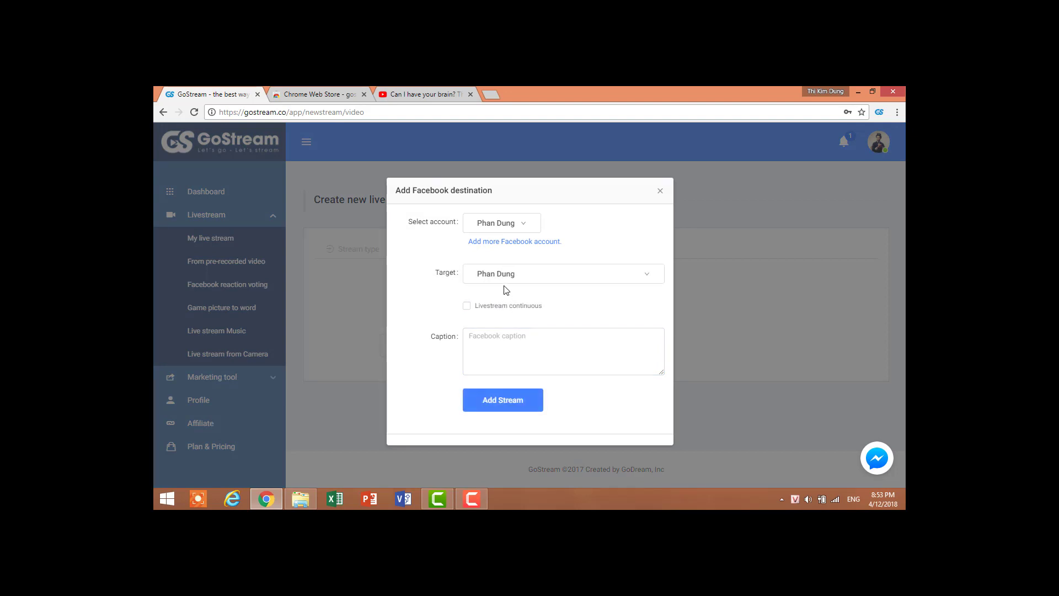
pyautogui.click(513, 240)
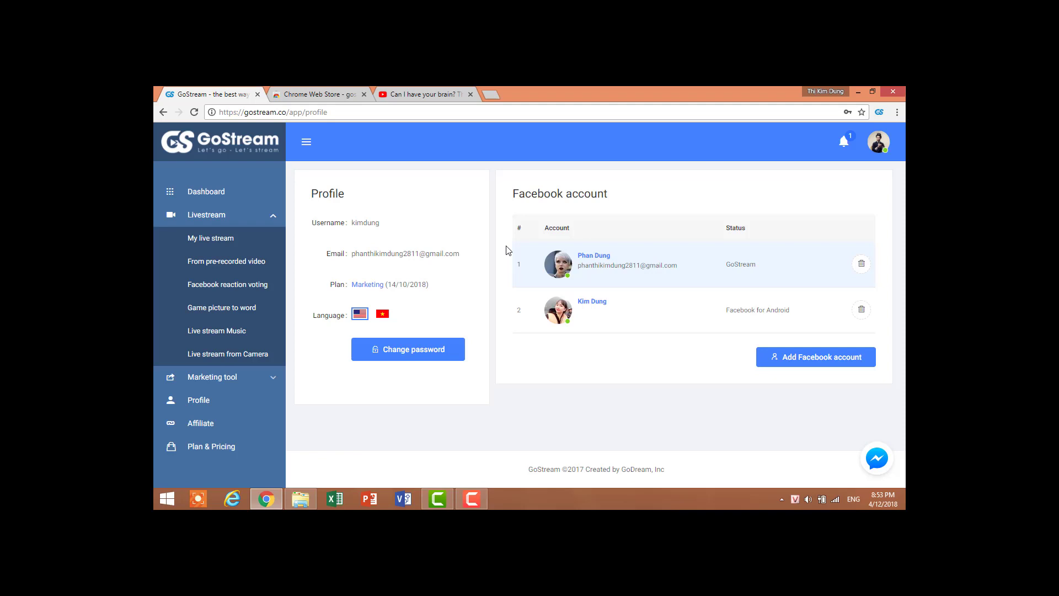
# Return to the new live stream form and add the copied YouTube talk link
pyautogui.click(163, 114)
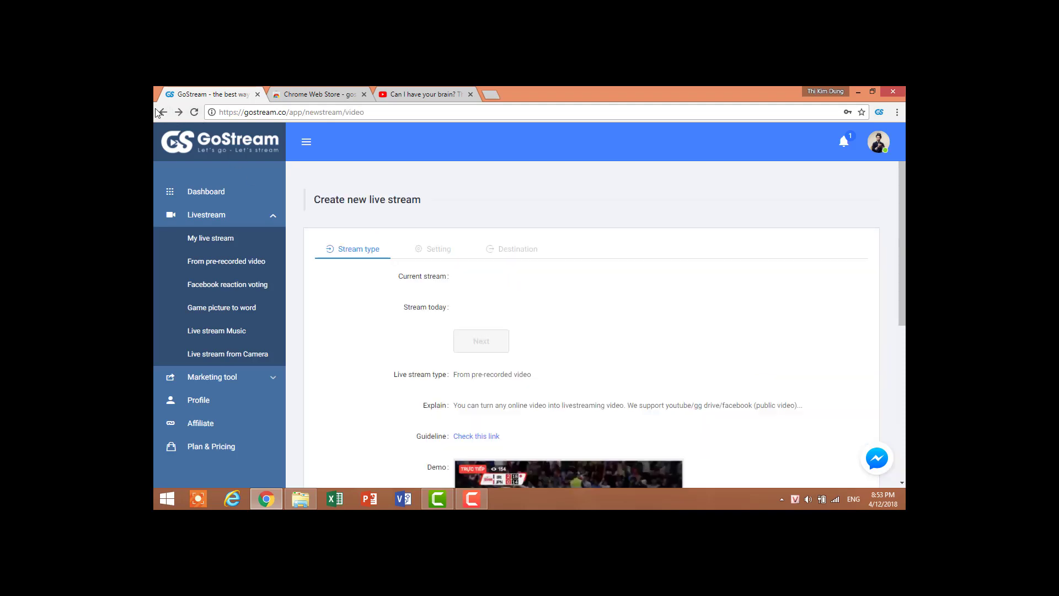
pyautogui.click(481, 341)
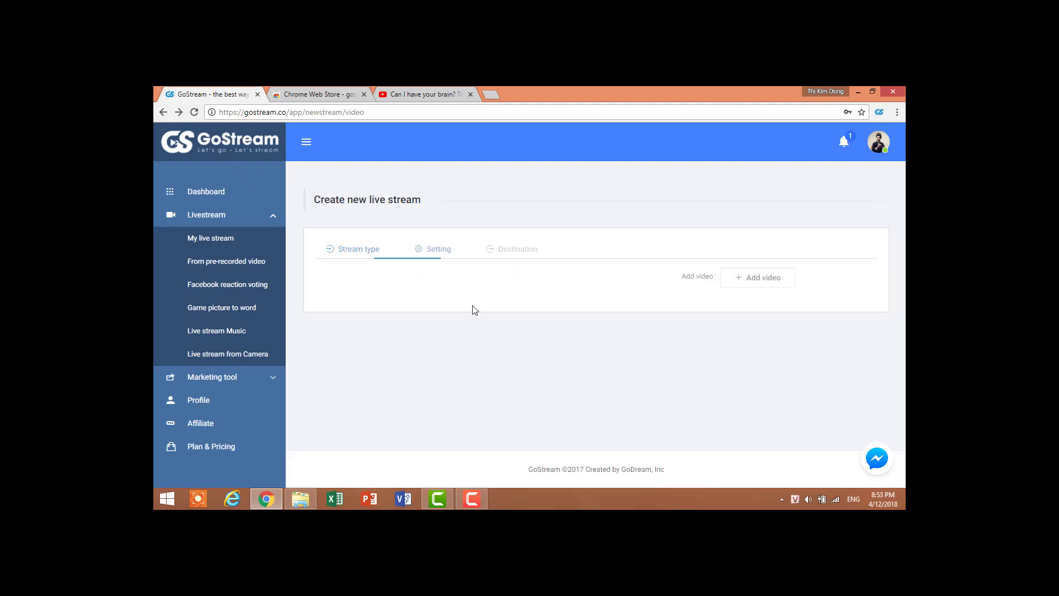
pyautogui.click(479, 281)
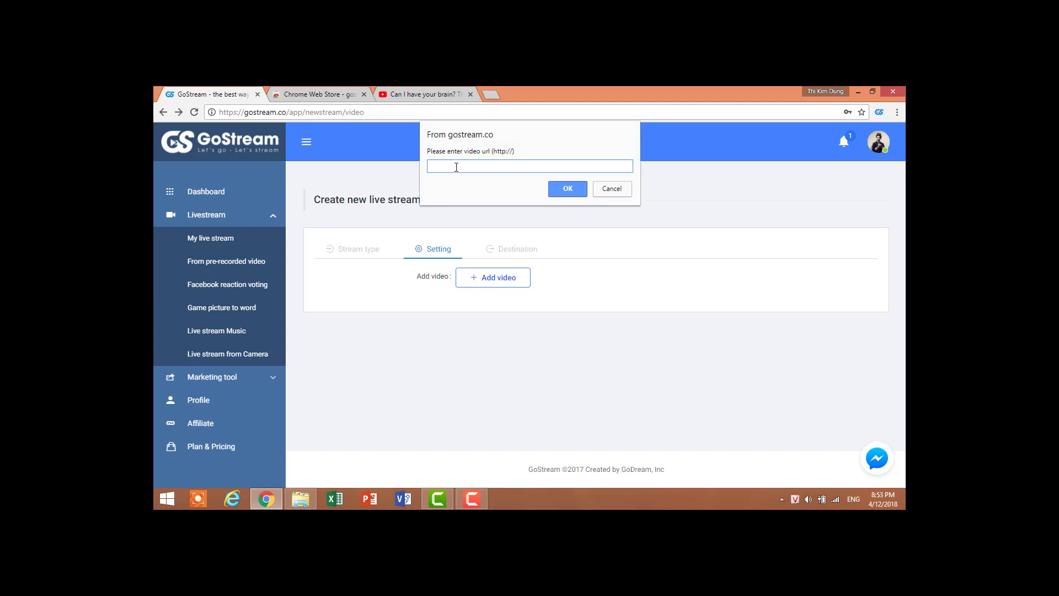
pyautogui.rightClick(456, 167)
pyautogui.click(482, 217)
pyautogui.click(568, 189)
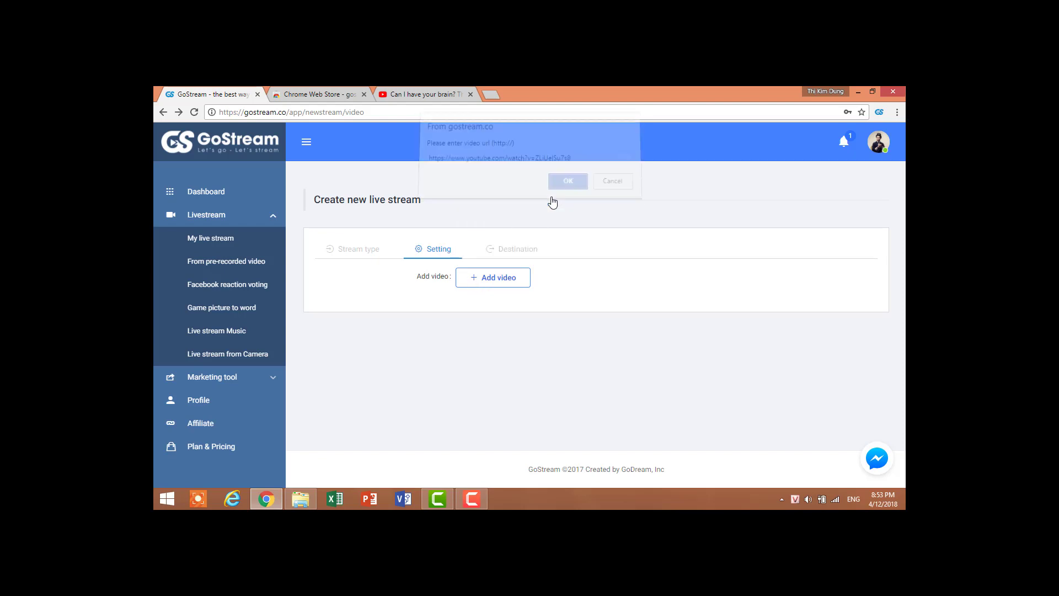
pyautogui.scroll(-5, 498, 336)
# Keep Japan as the streaming server and continue to the destination step
pyautogui.click(483, 347)
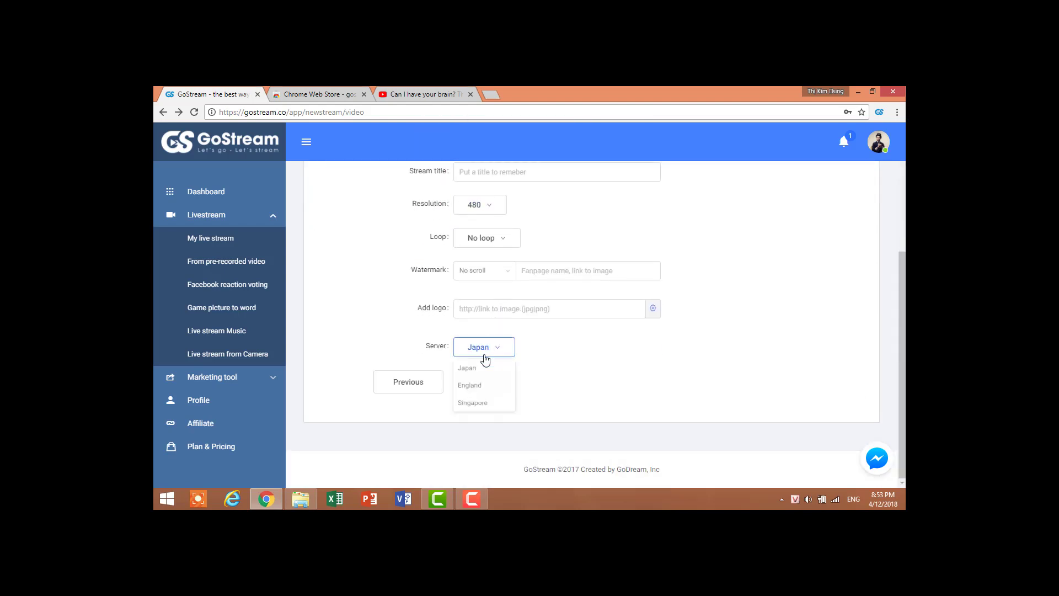
pyautogui.click(569, 386)
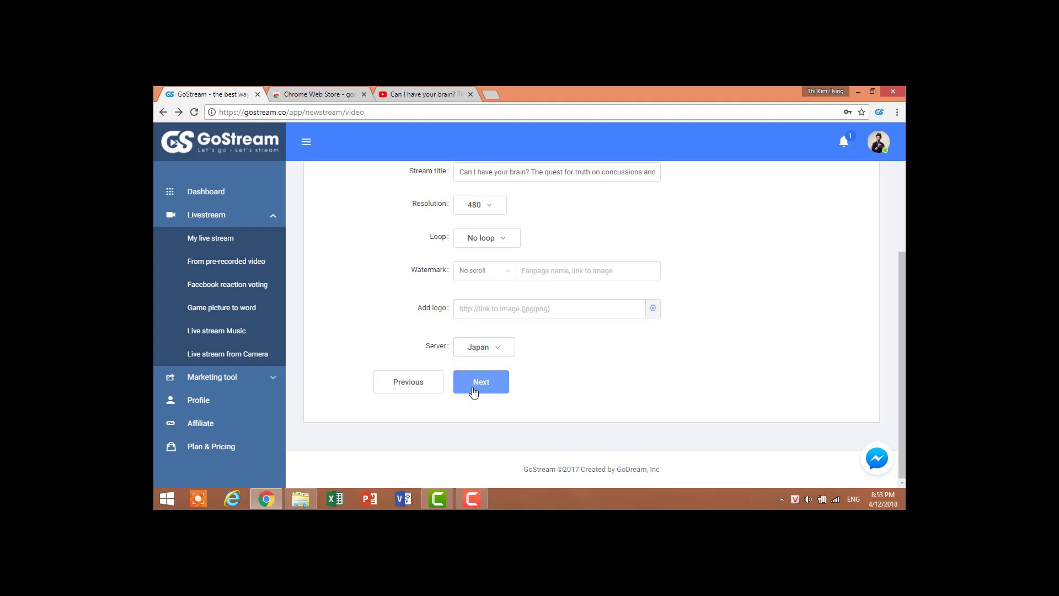
pyautogui.click(478, 383)
# Add a Facebook API destination using the second linked Facebook account
pyautogui.click(500, 317)
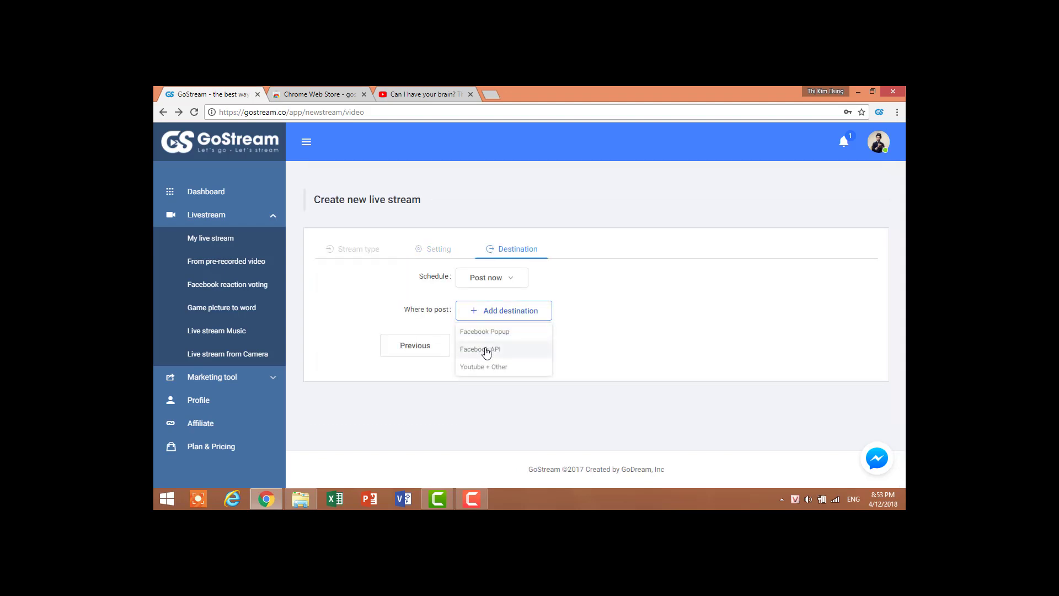
pyautogui.click(493, 347)
pyautogui.click(523, 224)
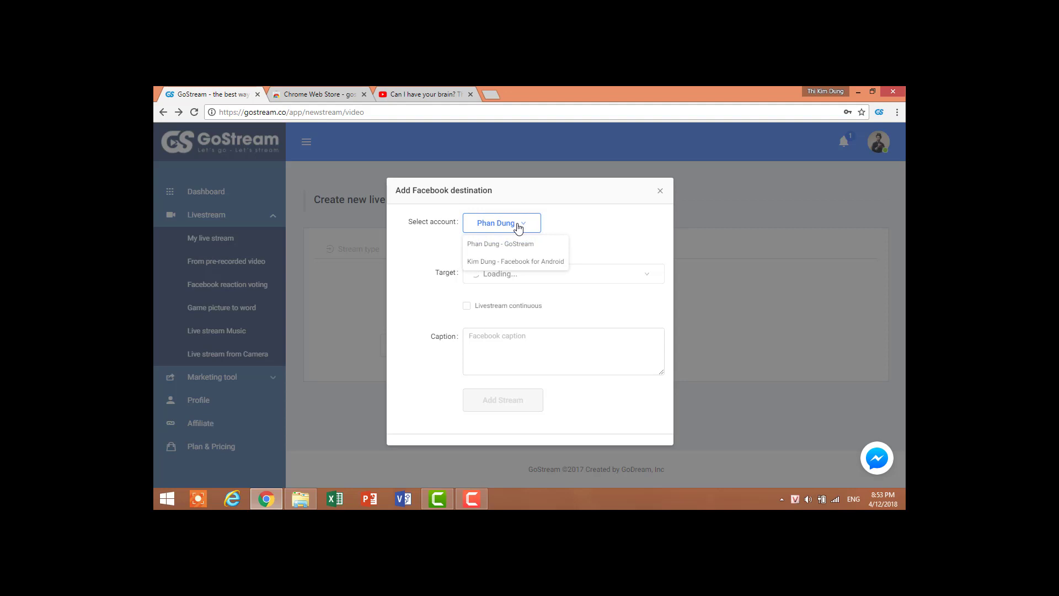
pyautogui.click(488, 263)
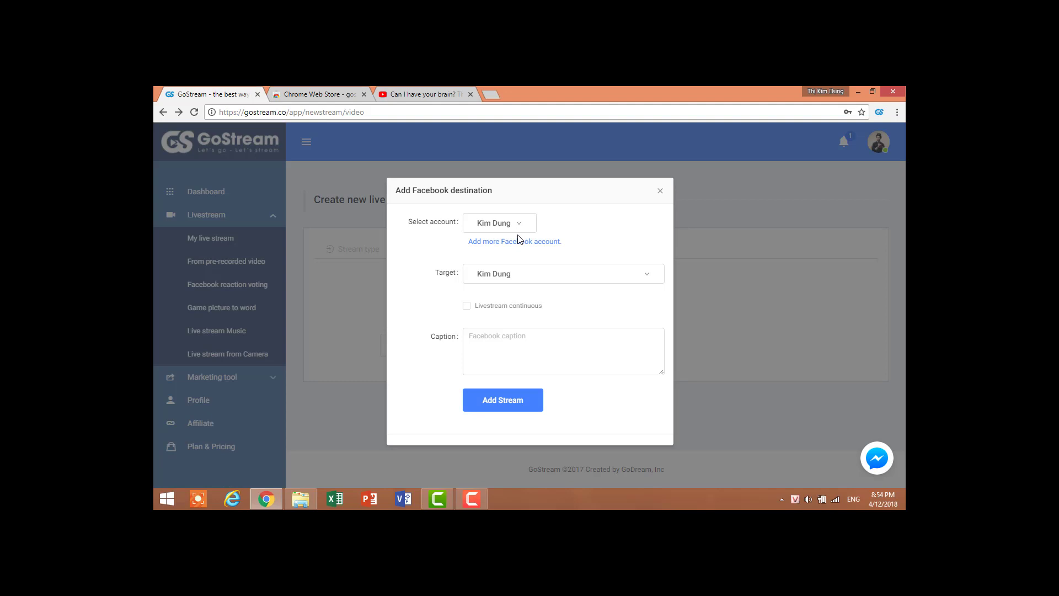
# Set the posting target to the New Flight fanpage and add the caption 'test'
pyautogui.click(506, 276)
pyautogui.click(505, 279)
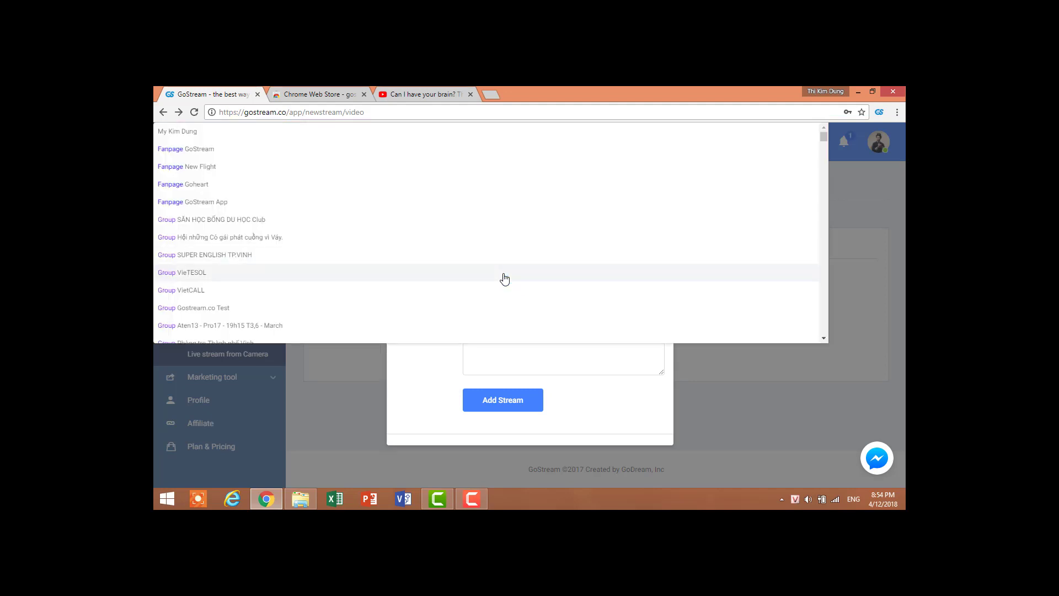
pyautogui.click(505, 279)
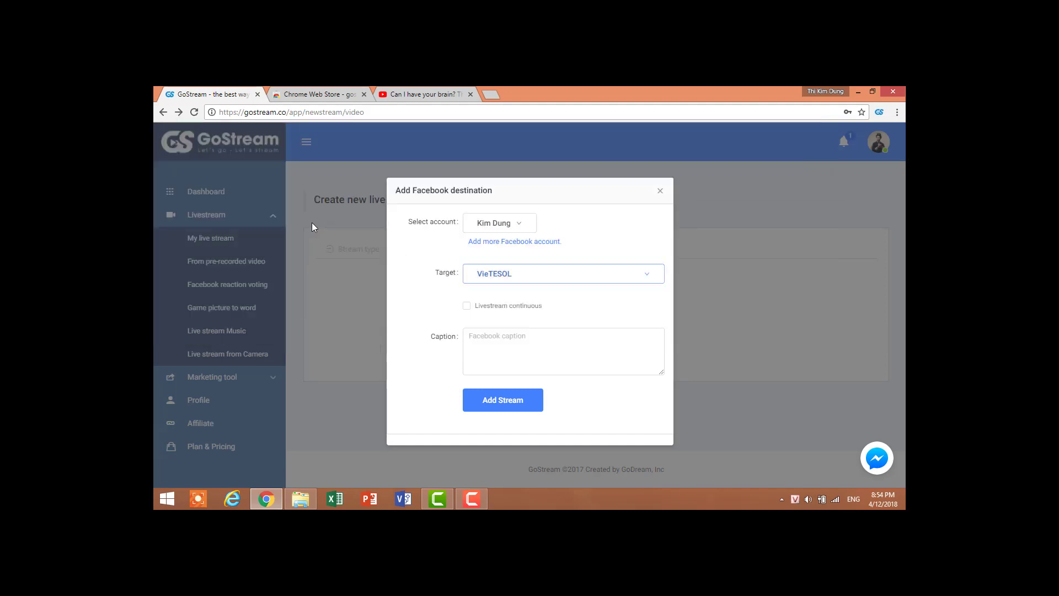
pyautogui.click(509, 280)
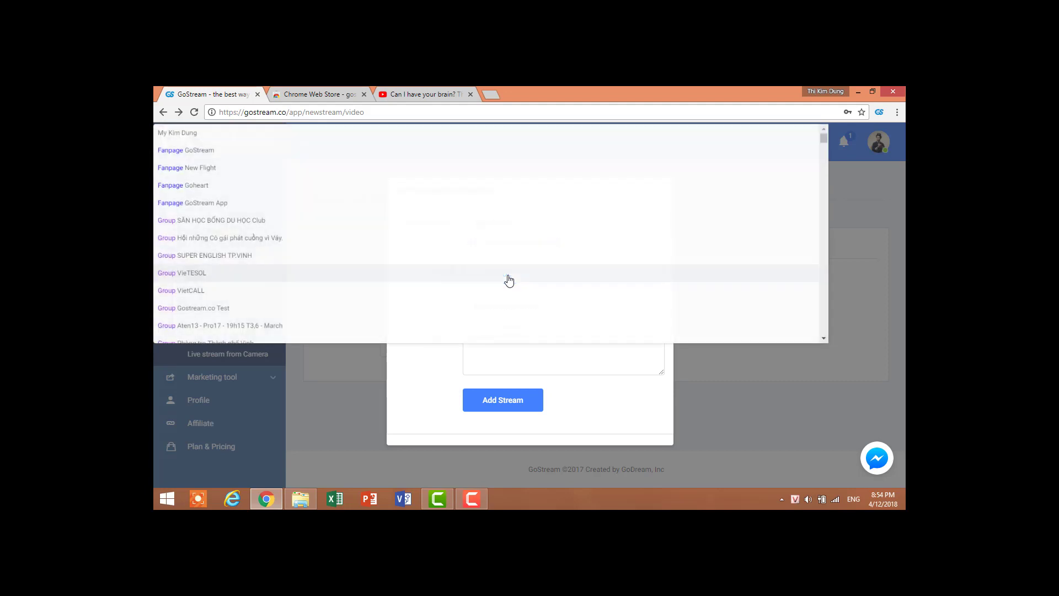
pyautogui.click(194, 182)
pyautogui.click(491, 340)
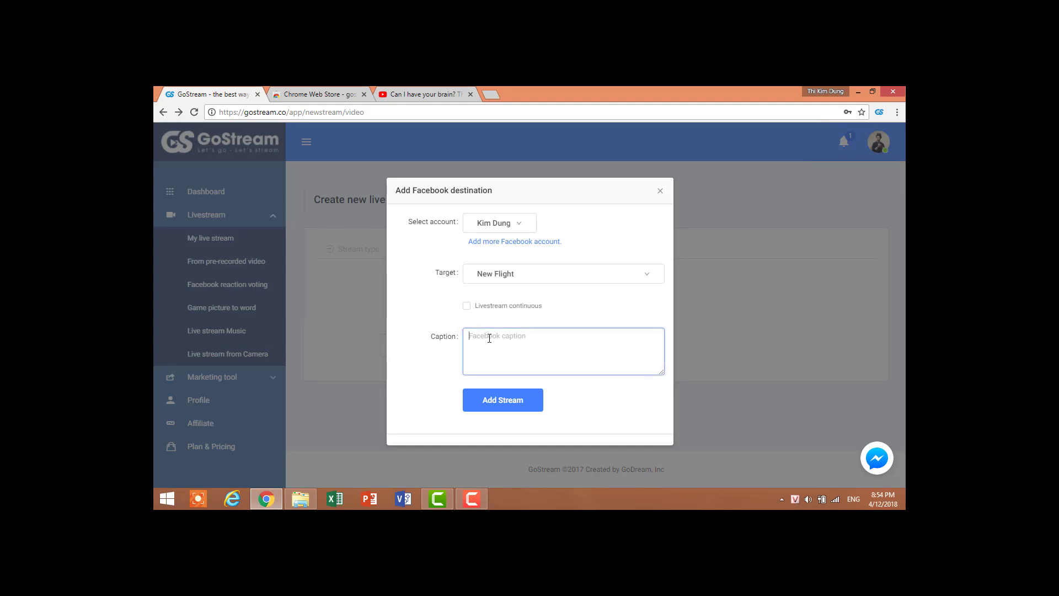
pyautogui.write('te')
pyautogui.write('t')
# Add the New Flight fanpage destination to the stream and launch the livestream
pyautogui.click(518, 401)
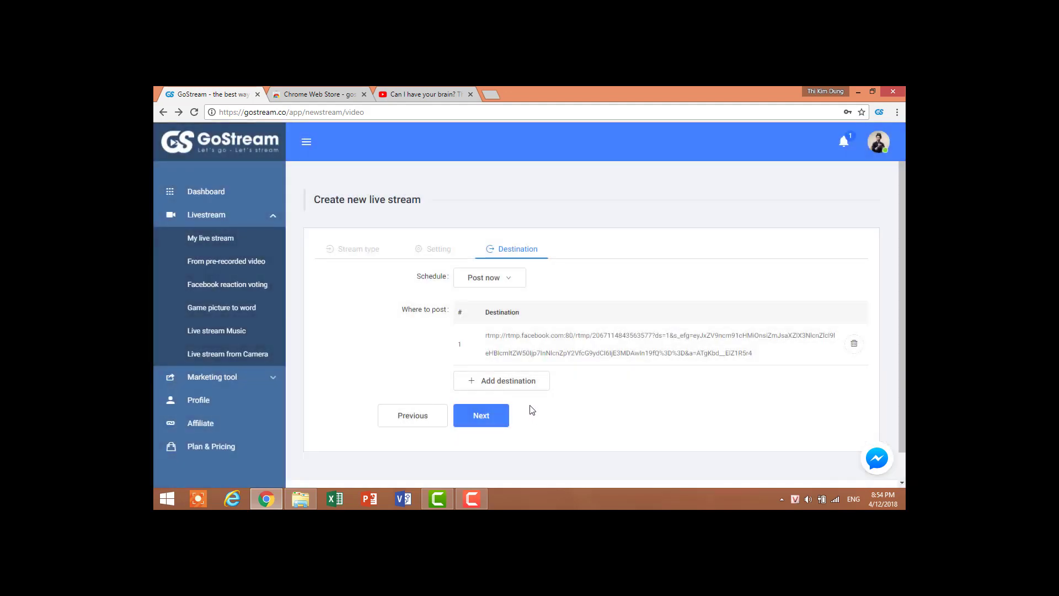
pyautogui.click(492, 415)
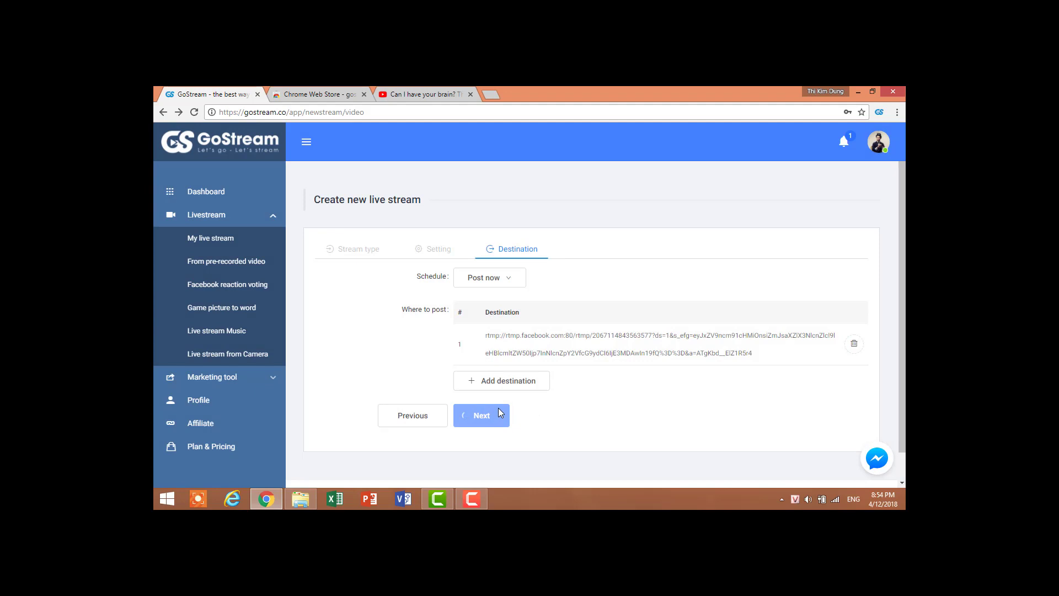